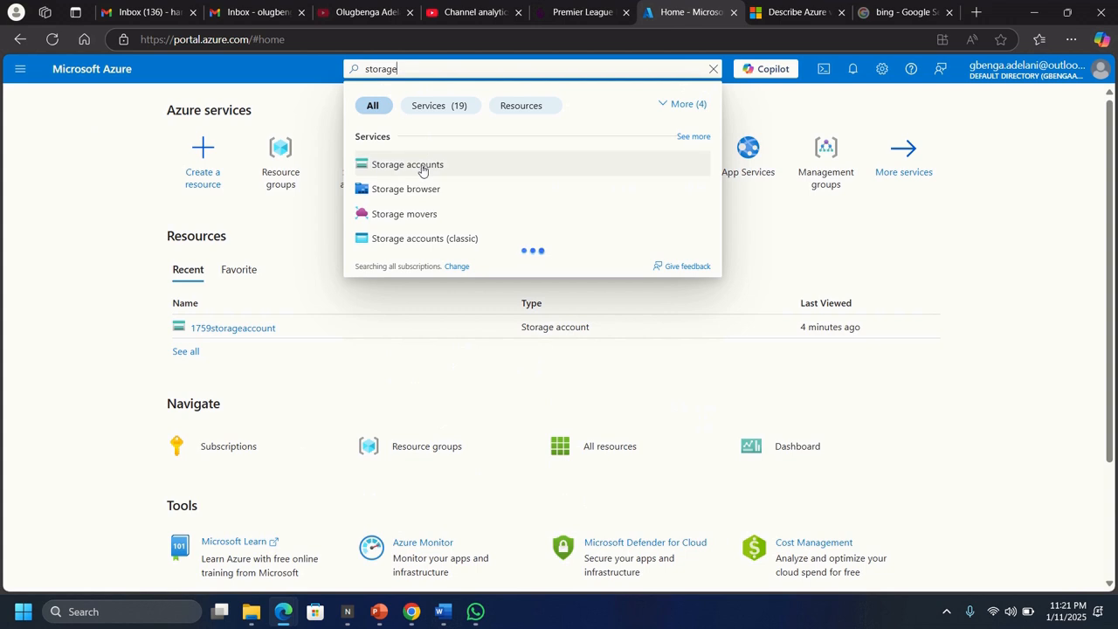
Start creating a new storage account from the Storage accounts service and keep the Pay-As-You-Go subscription
left_click(422, 166)
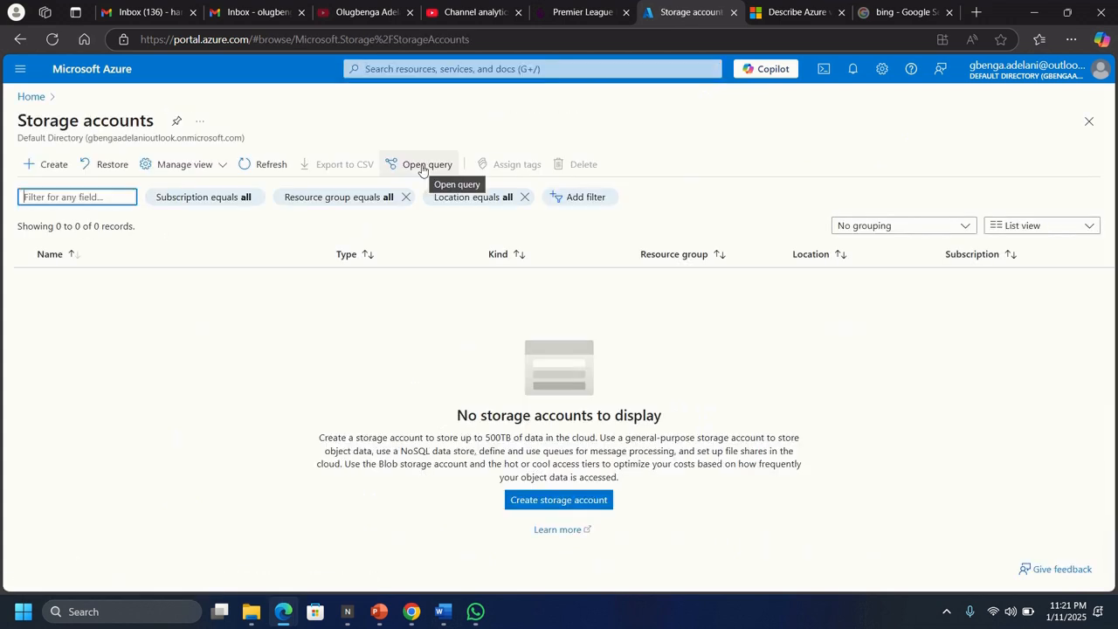
left_click(50, 171)
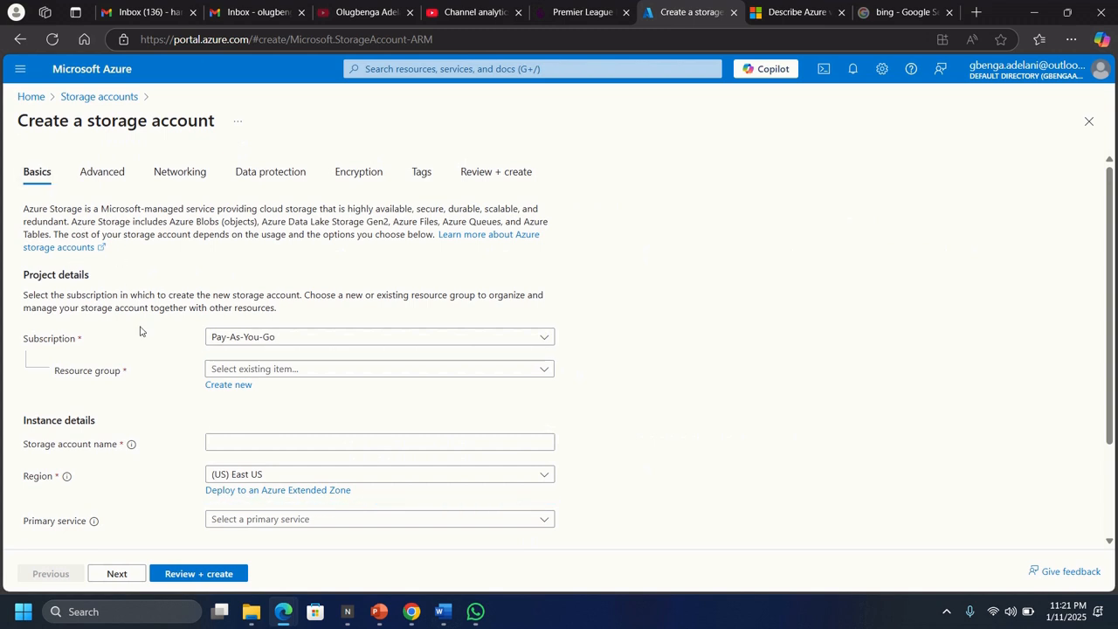
scroll(149, 358, "down", 1)
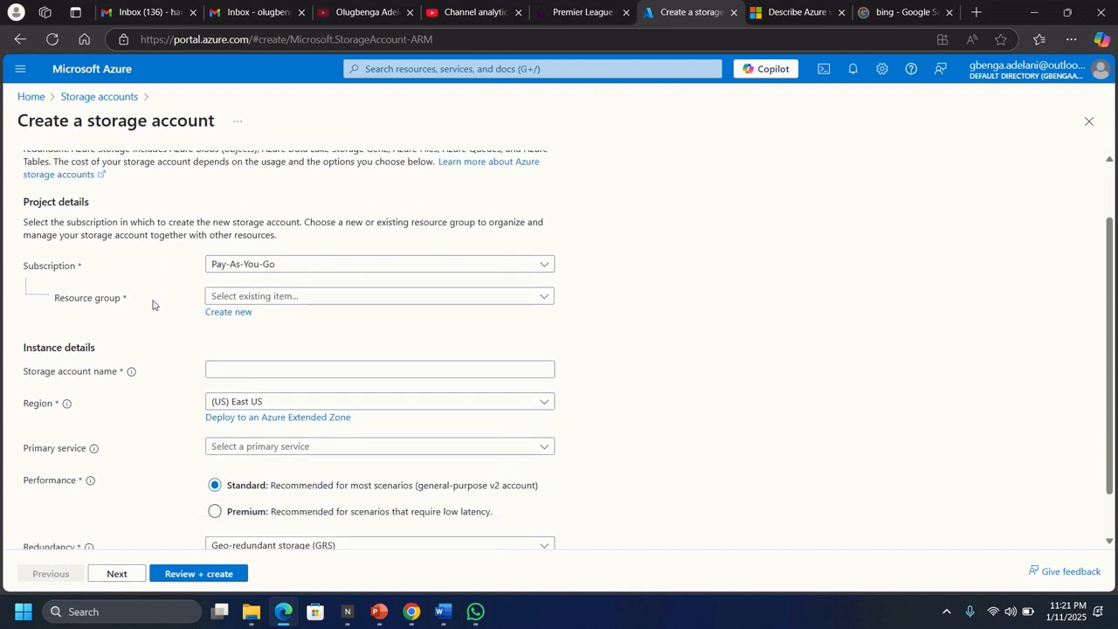
left_click(227, 266)
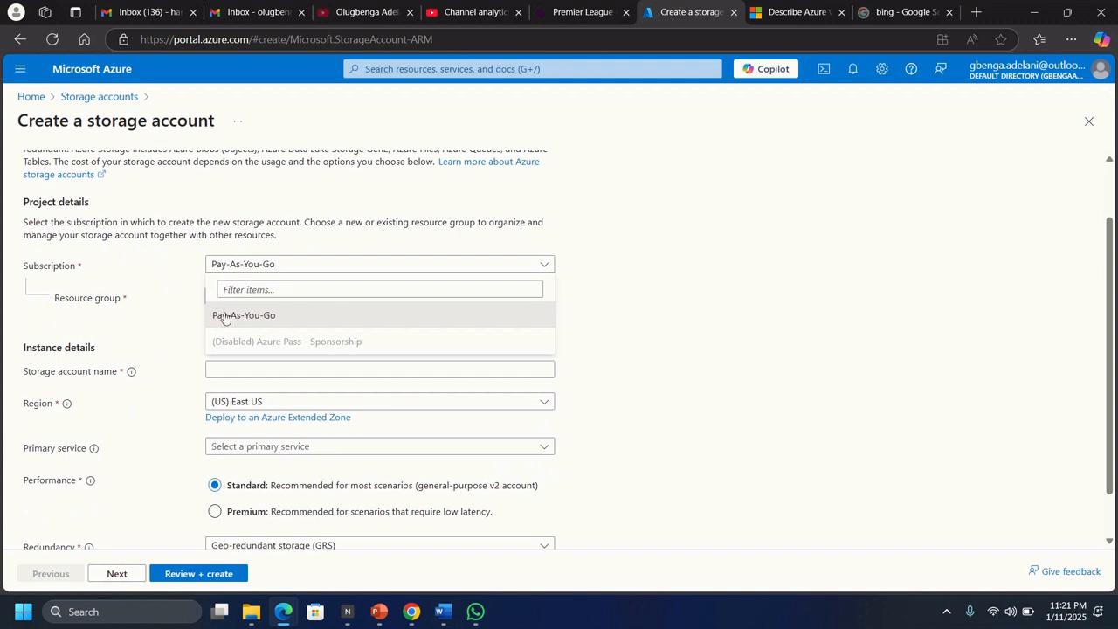
left_click(167, 290)
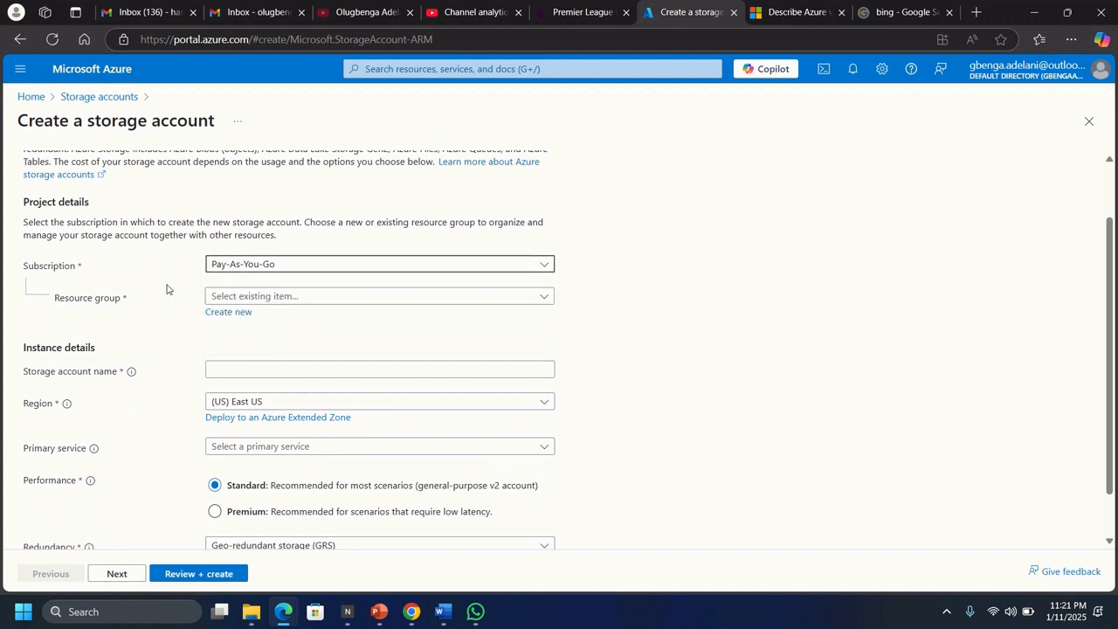
Create a new resource group named RG1 for the storage account
left_click(229, 295)
left_click(234, 297)
left_click(230, 313)
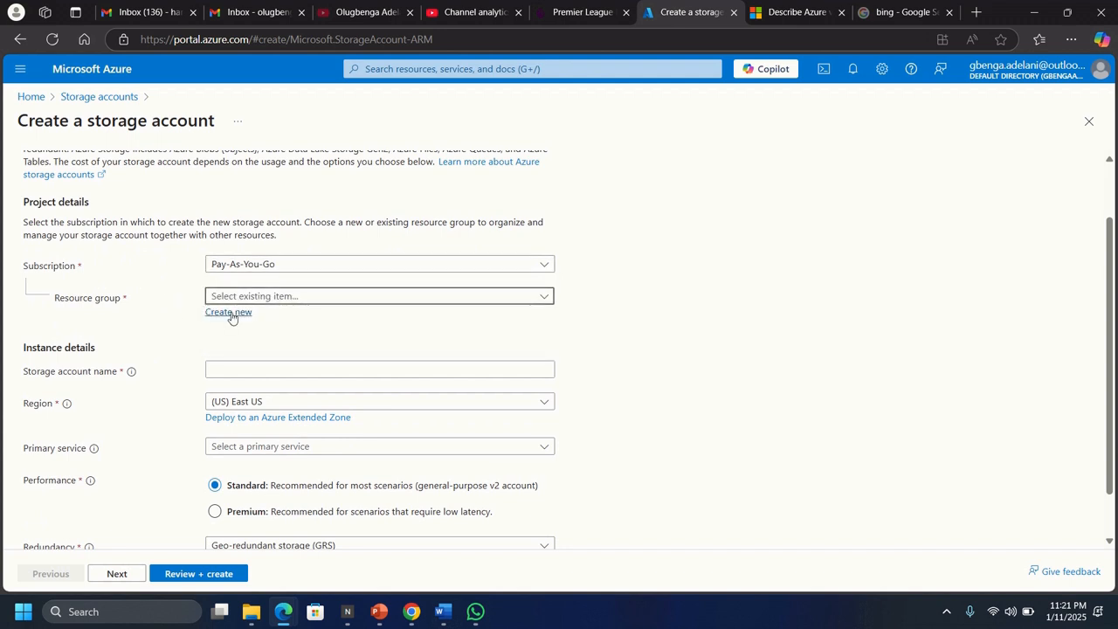
type("RG1")
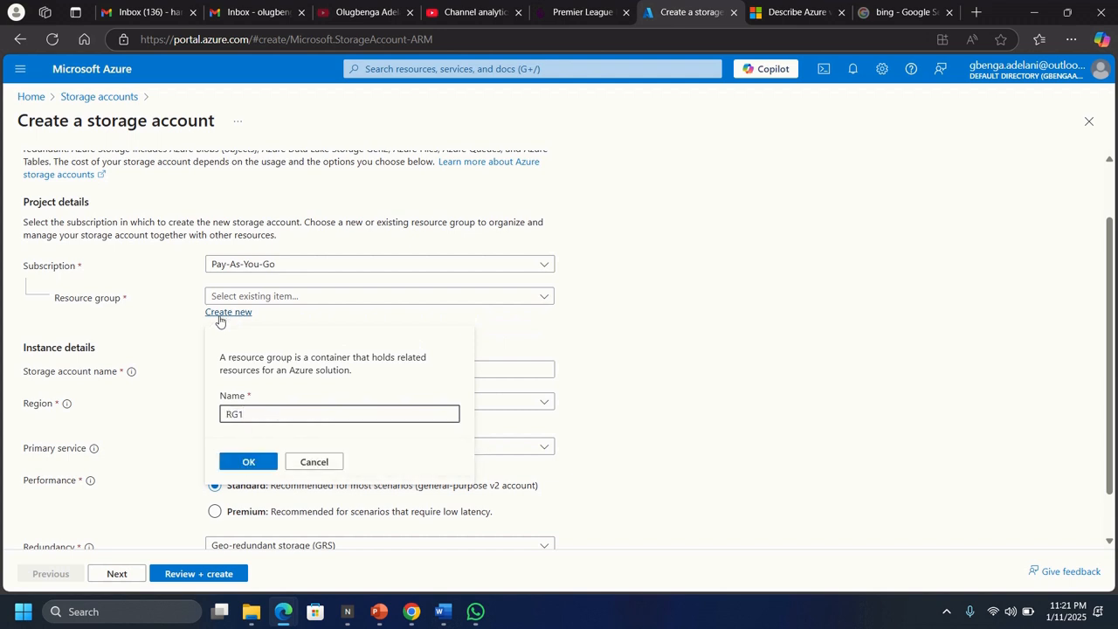
left_click(254, 464)
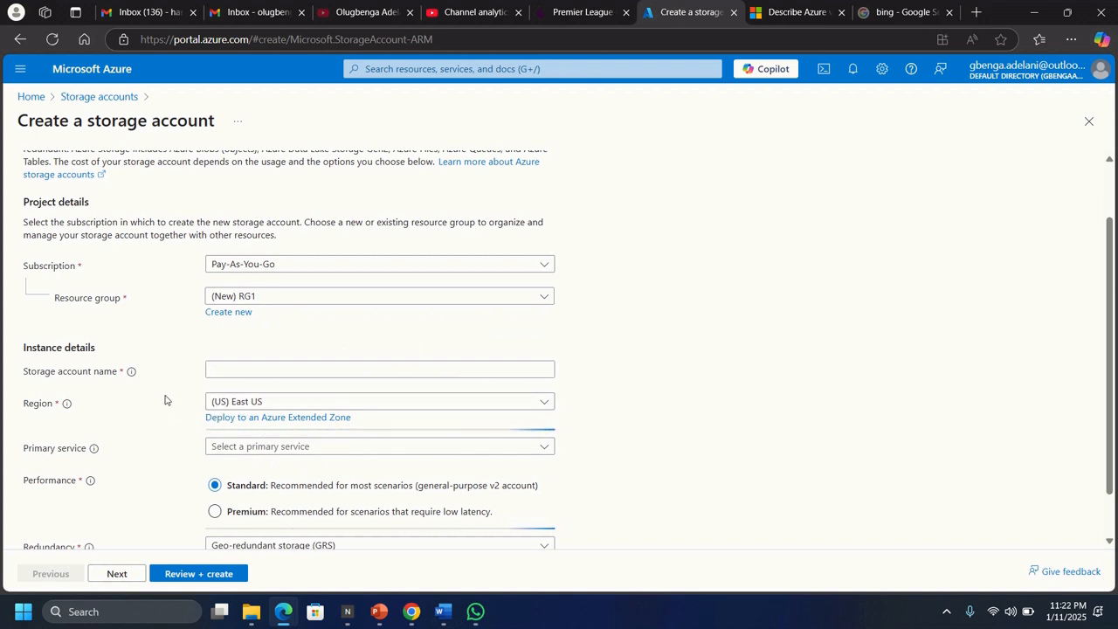
Enter storage1759 as the storage account name
left_click(223, 364)
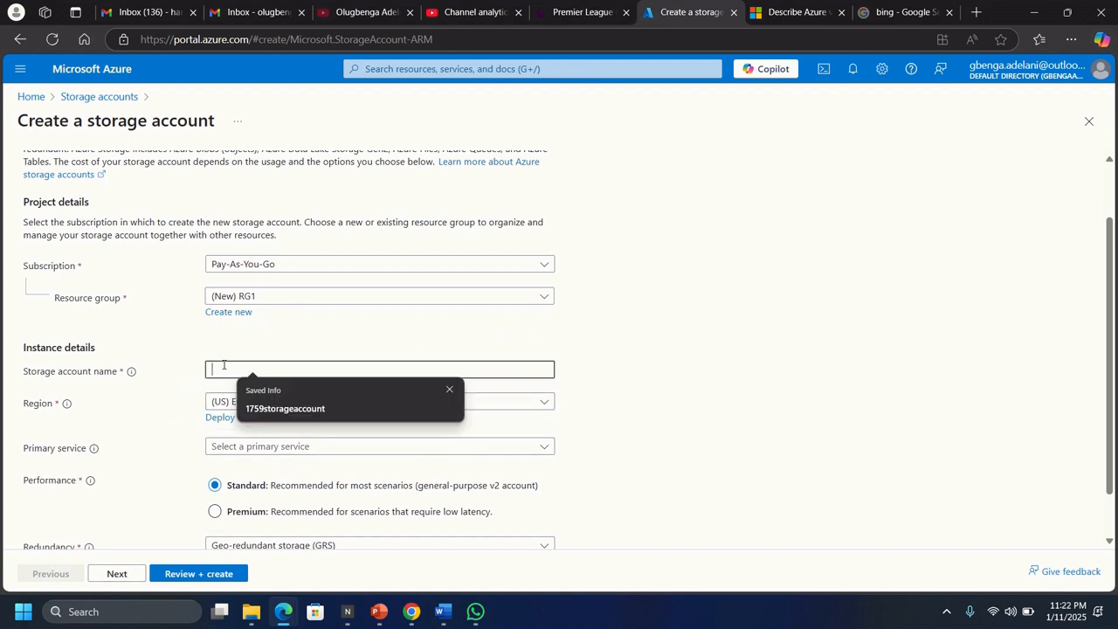
type("stora")
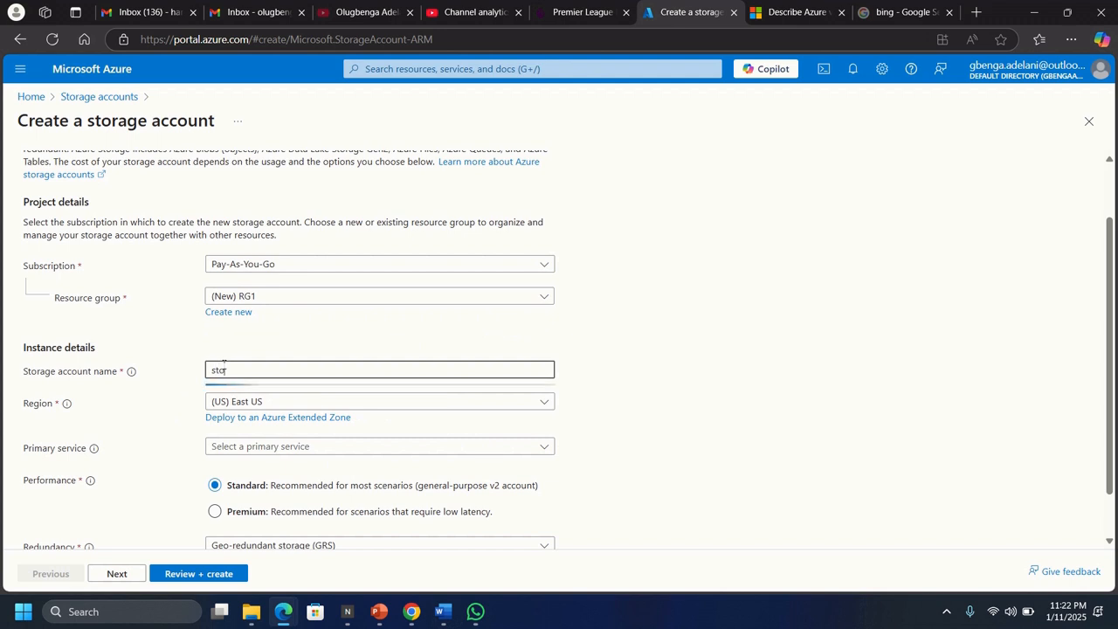
type("ge1759")
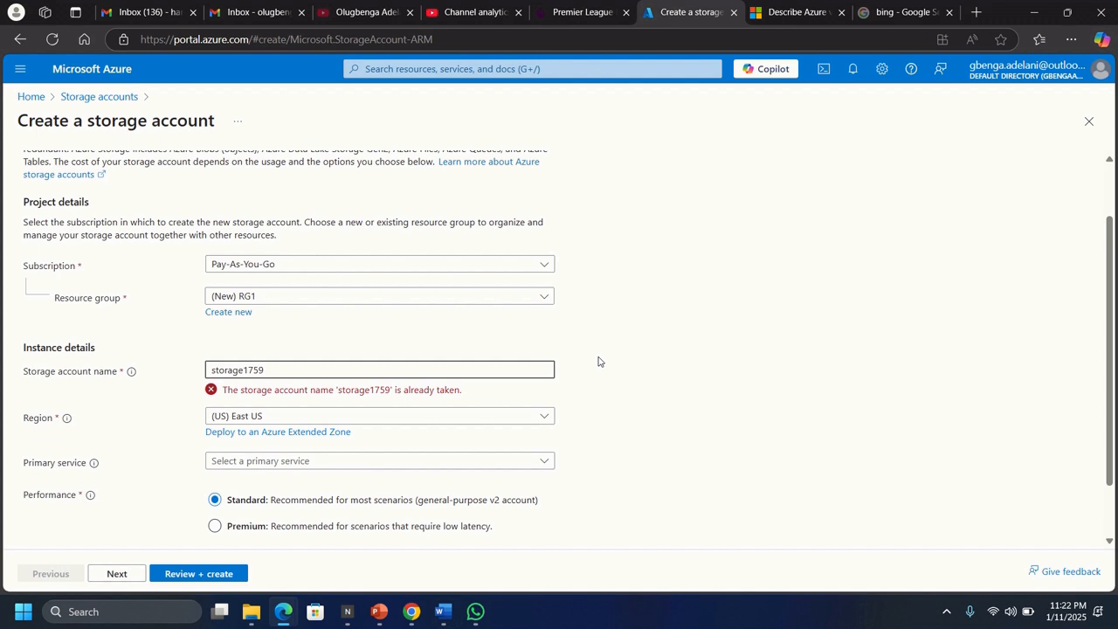
Try storageaccount1759 as the storage account name
key("BackSpace")
key("BackSpace")
key("BackSpace")
key("BackSpace")
type("account")
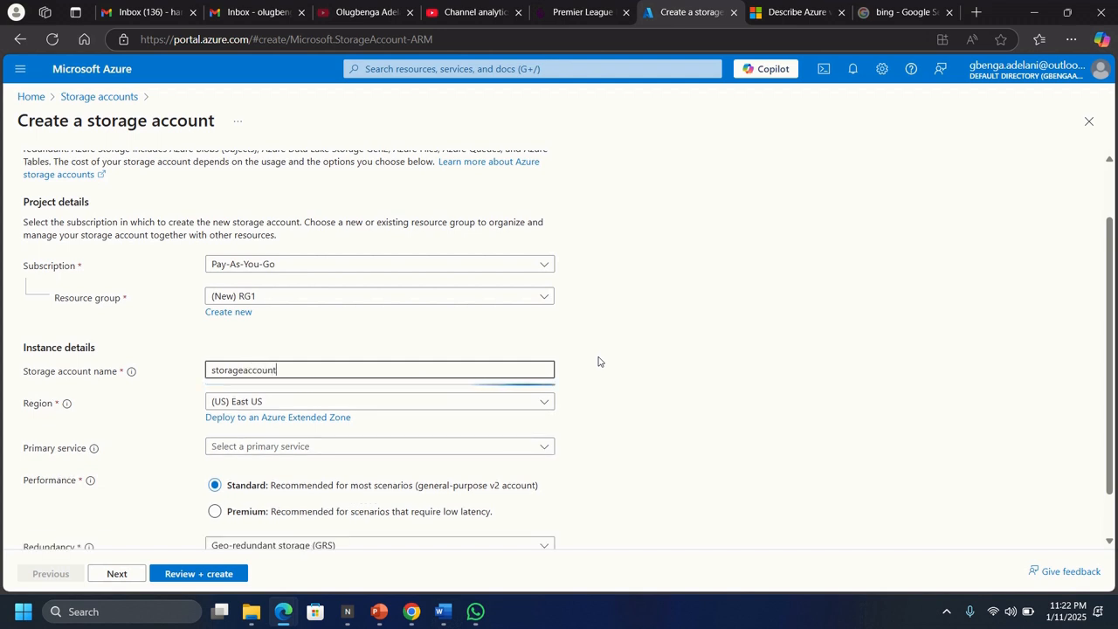
type("1759")
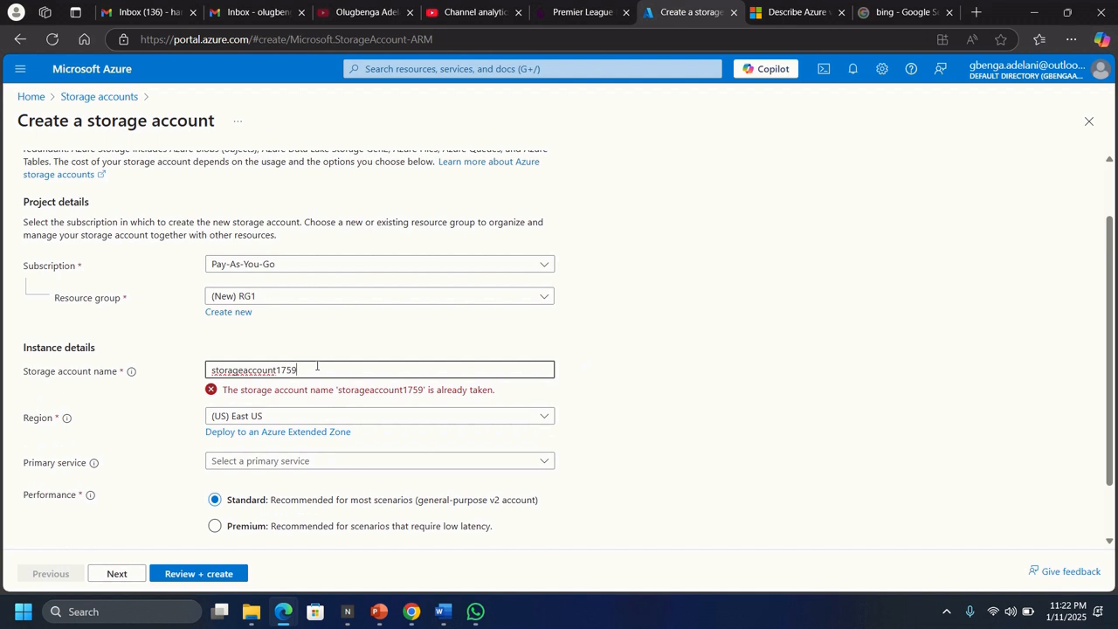
Change the storage account name to storage1759account
key("BackSpace")
key("BackSpace")
key("BackSpace")
key("BackSpace")
key("BackSpace")
key("BackSpace")
key("BackSpace")
key("BackSpace")
key("BackSpace")
key("BackSpace")
key("BackSpace")
type("175")
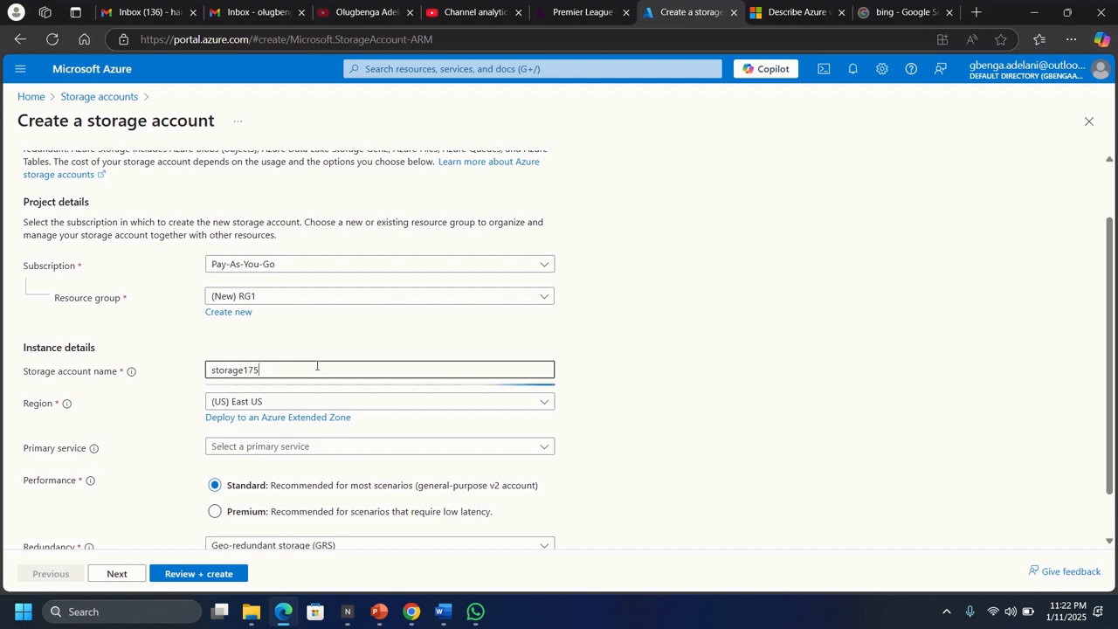
type("9account")
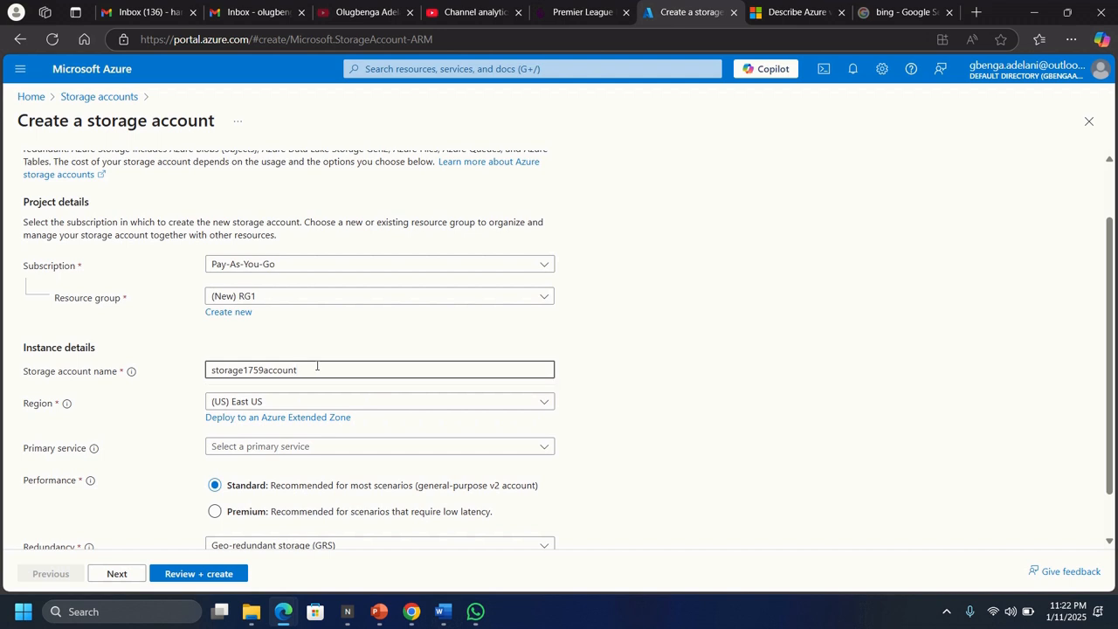
left_click(603, 343)
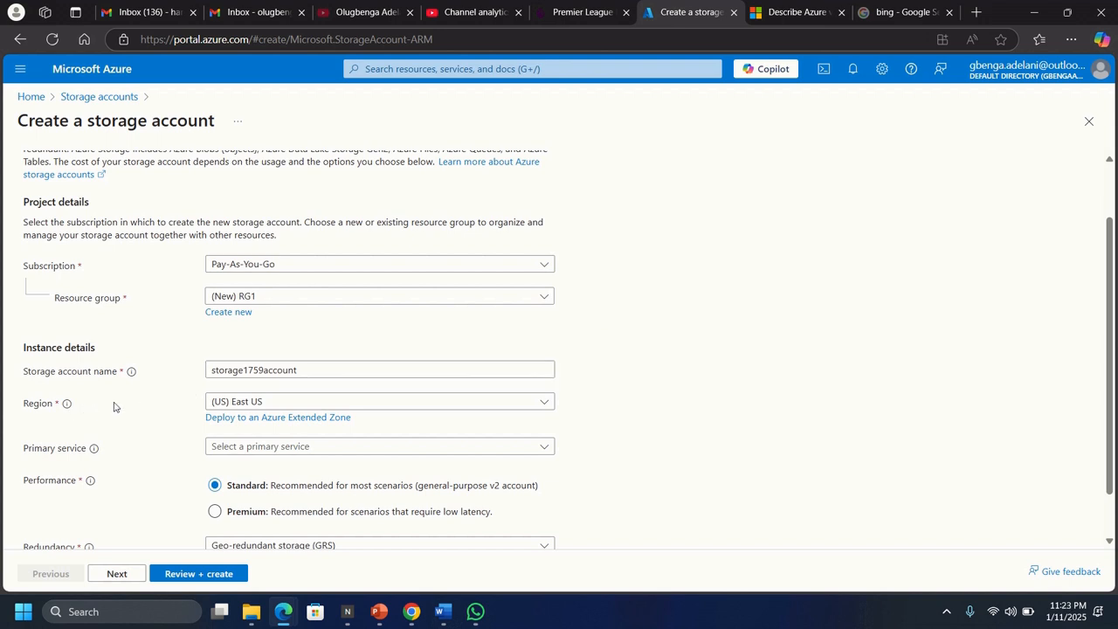
Set the storage account's redundancy to Locally-redundant storage (LRS)
scroll(131, 402, "down", 1)
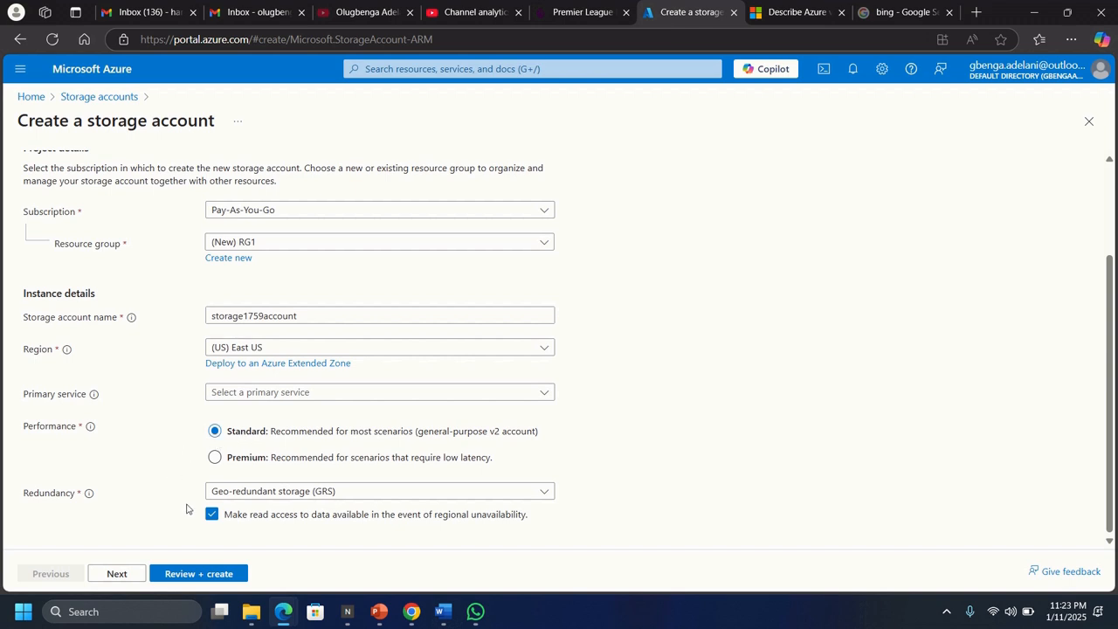
left_click(284, 498)
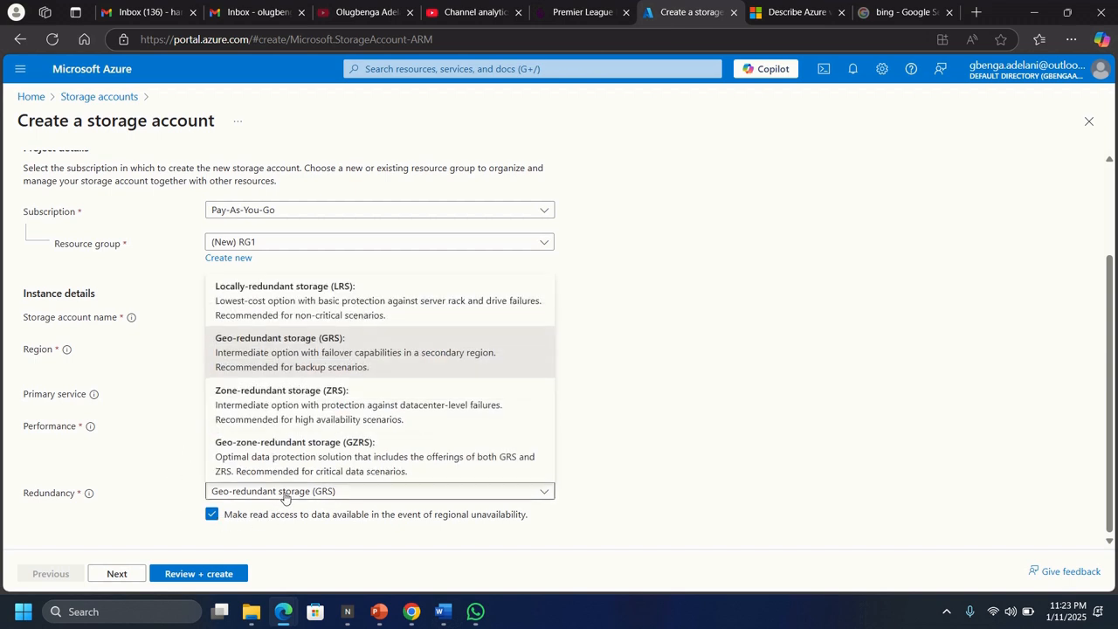
left_click(294, 302)
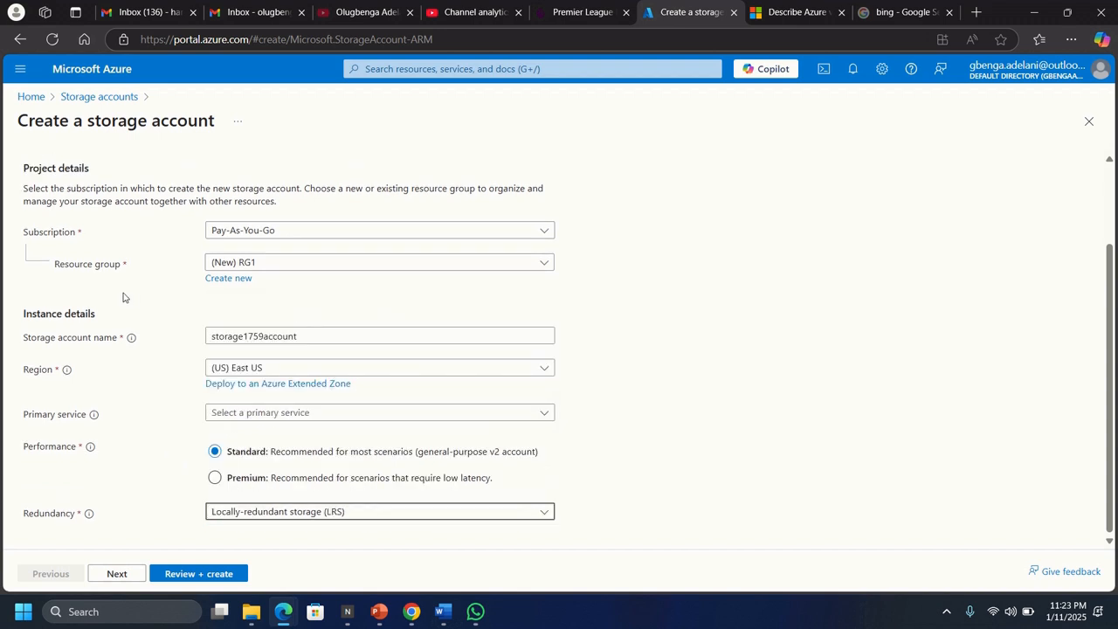
Review the settings, create the storage account, and open the deployed resource
scroll(127, 297, "up", 2)
scroll(143, 349, "down", 2)
left_click(193, 575)
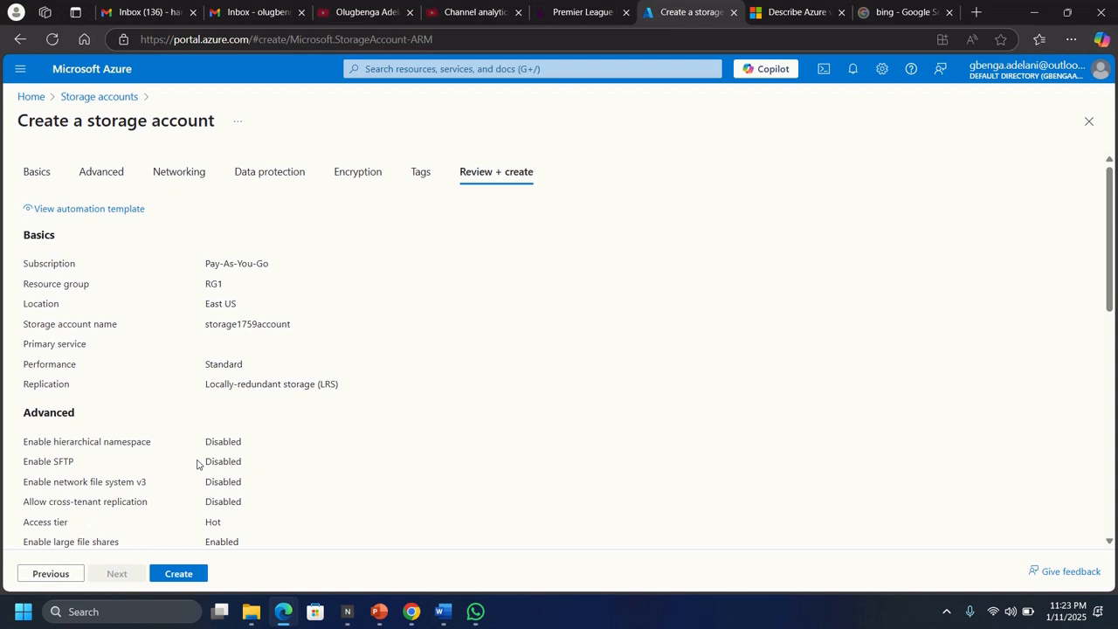
left_click(178, 576)
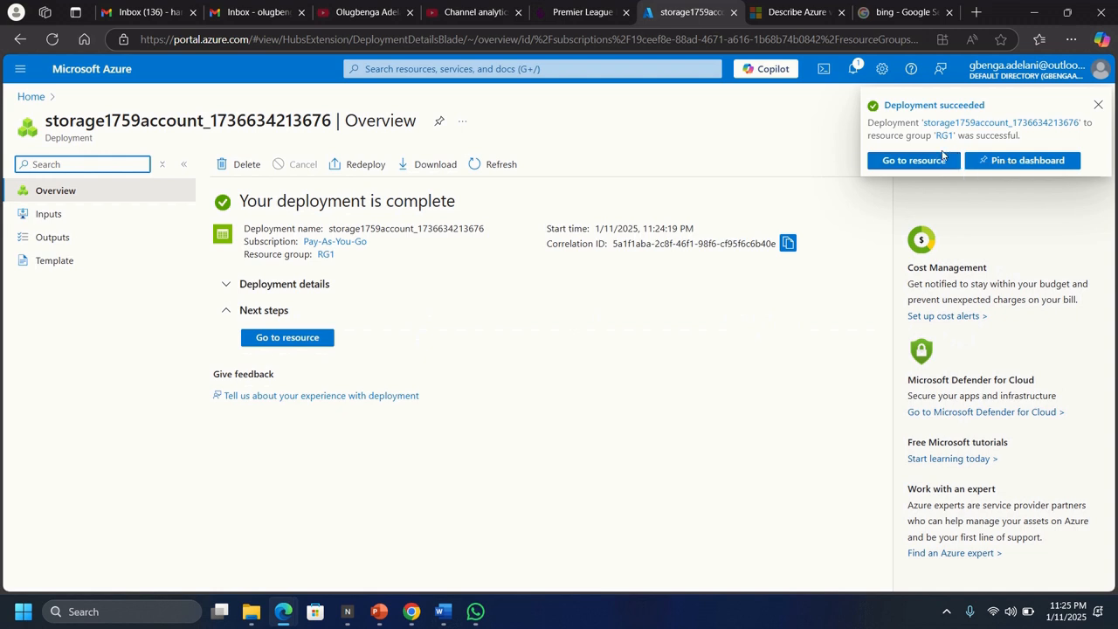
left_click(347, 491)
left_click(291, 341)
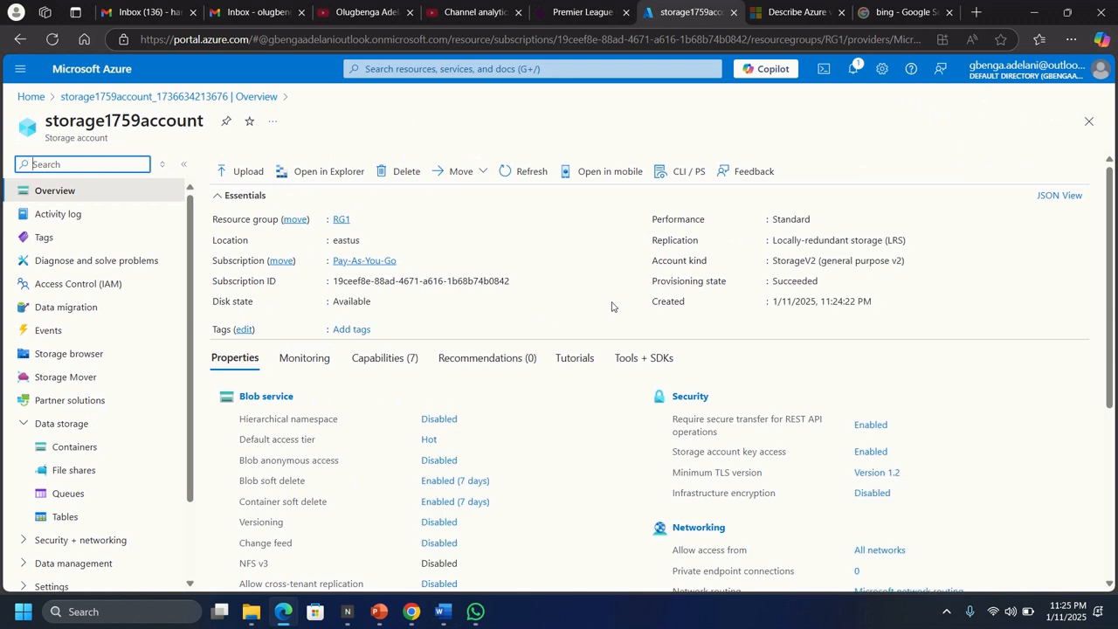
Look through the storage account's Data storage services and view its tables
left_click(66, 426)
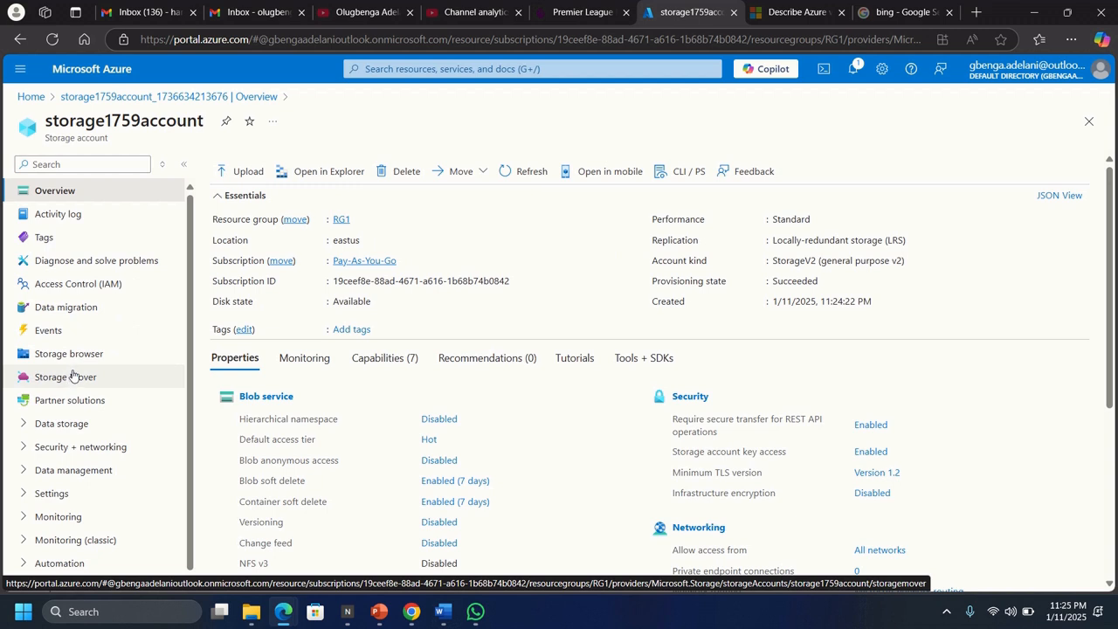
scroll(74, 376, "down", 1)
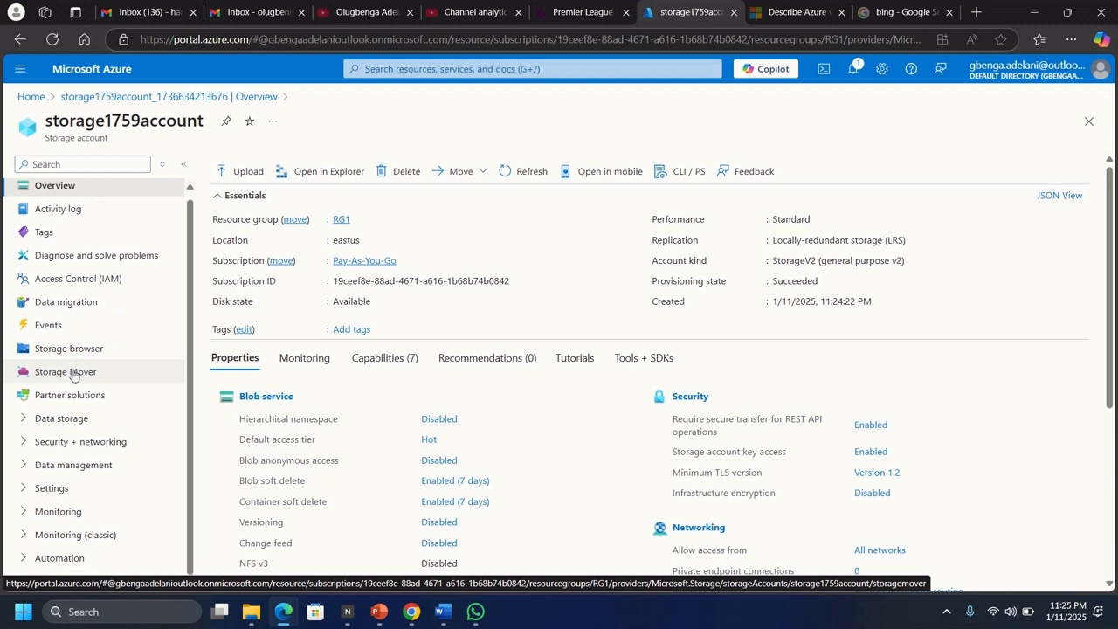
left_click(40, 422)
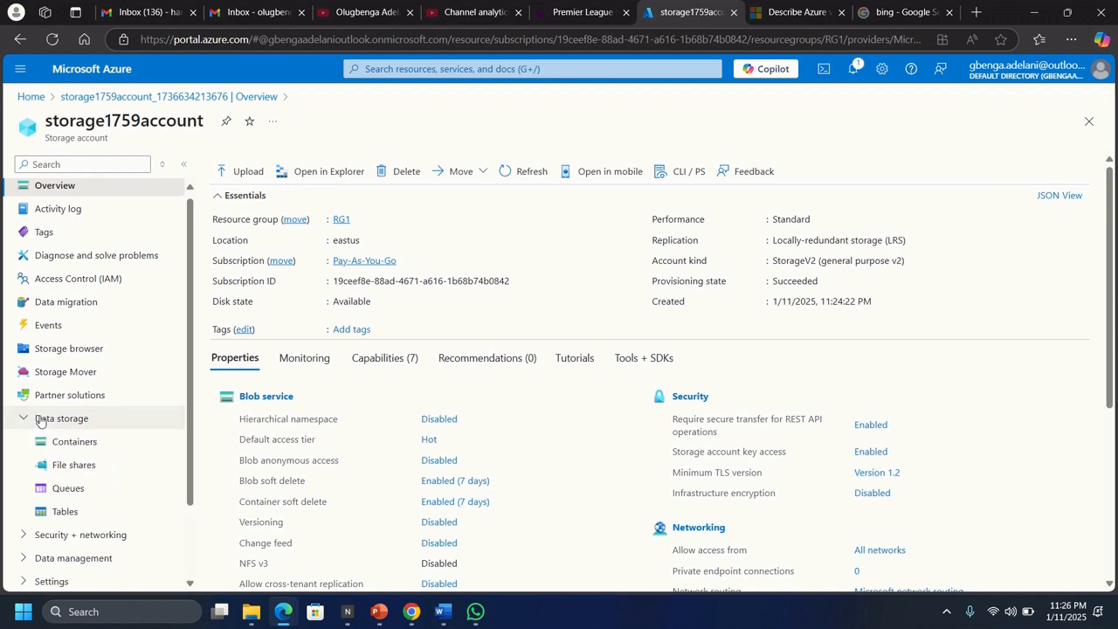
left_click(64, 513)
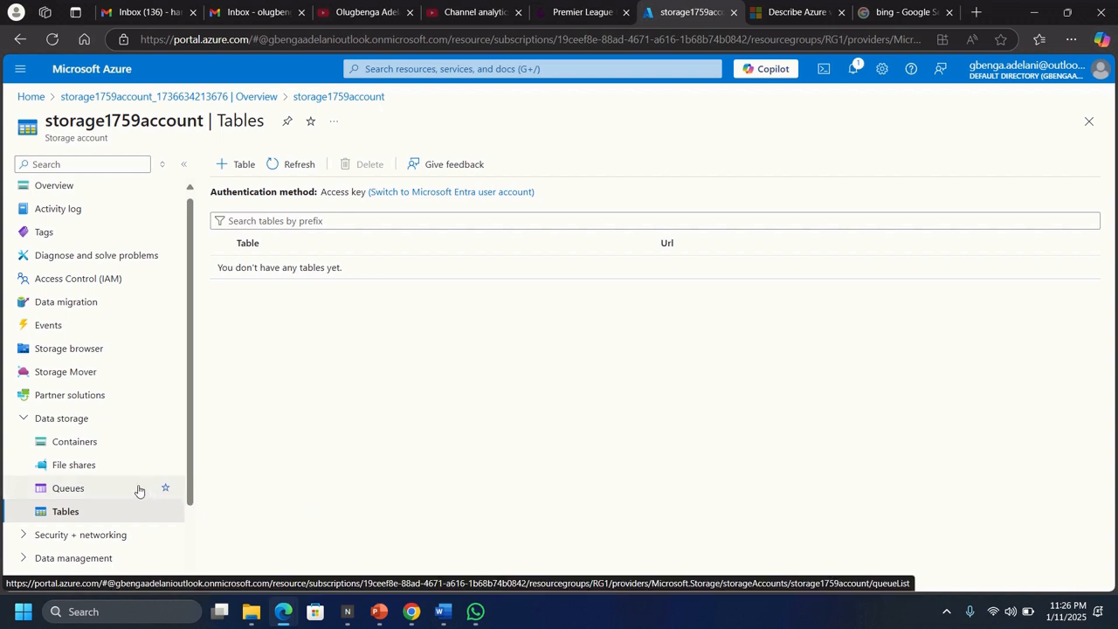
Create a blob container named container1 in the storage account
left_click(73, 447)
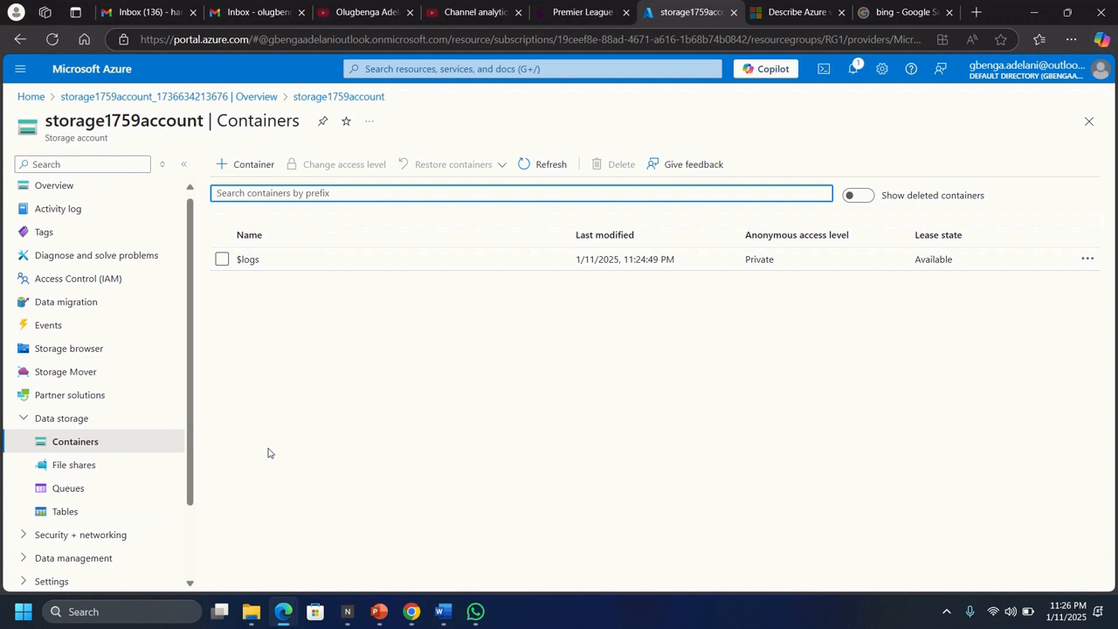
left_click(230, 171)
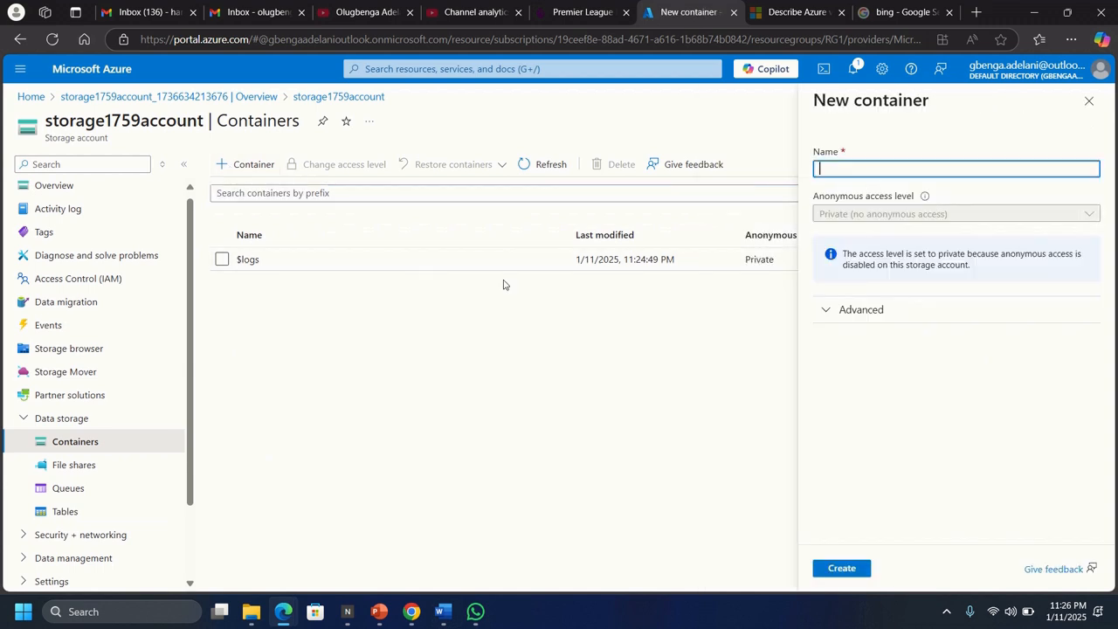
type("con")
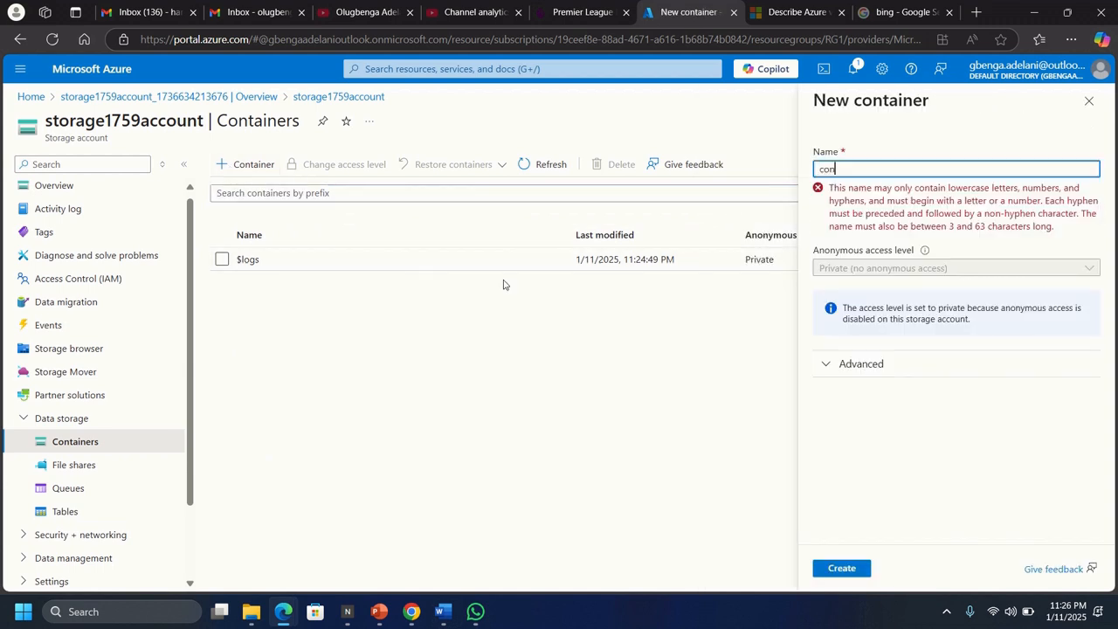
type("tainer1")
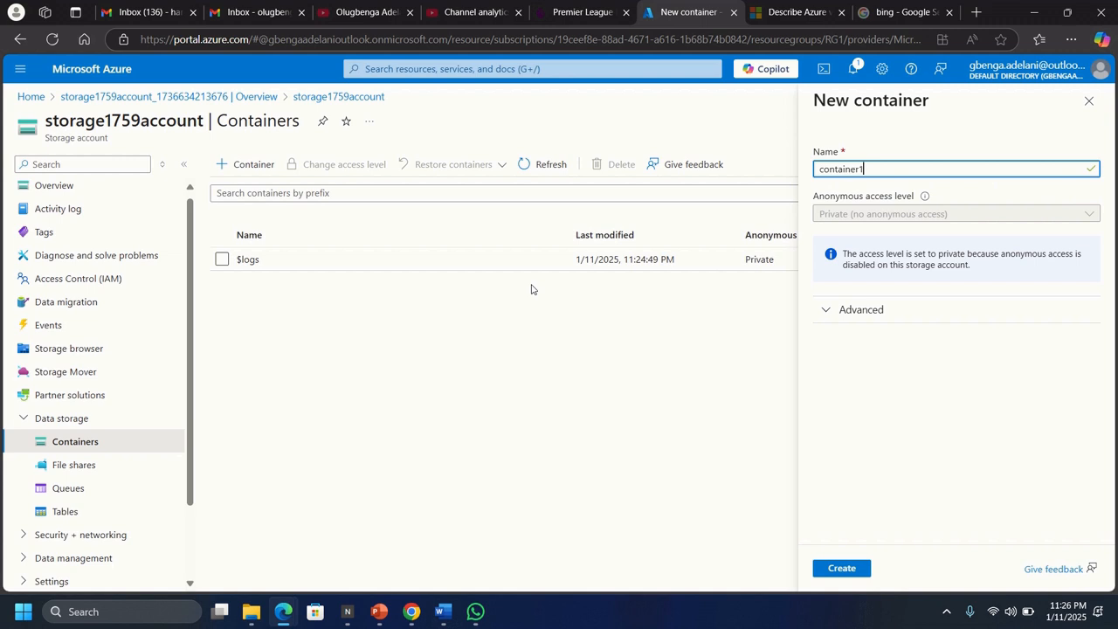
left_click(843, 569)
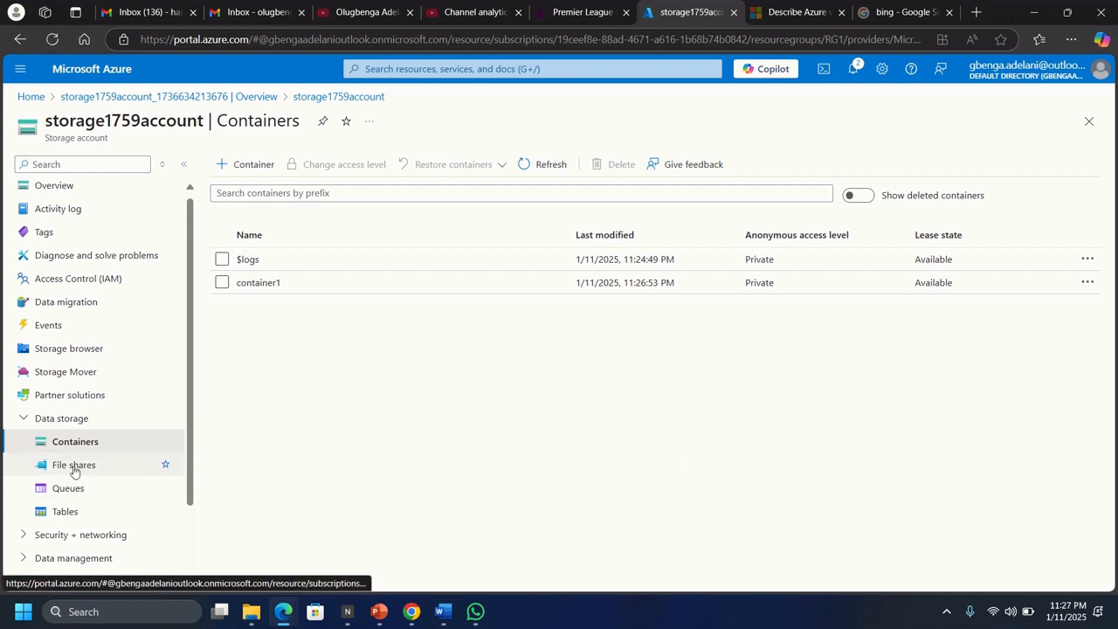
Start a new file share named file1 in the storage account, keeping the Transaction optimized access tier
left_click(75, 469)
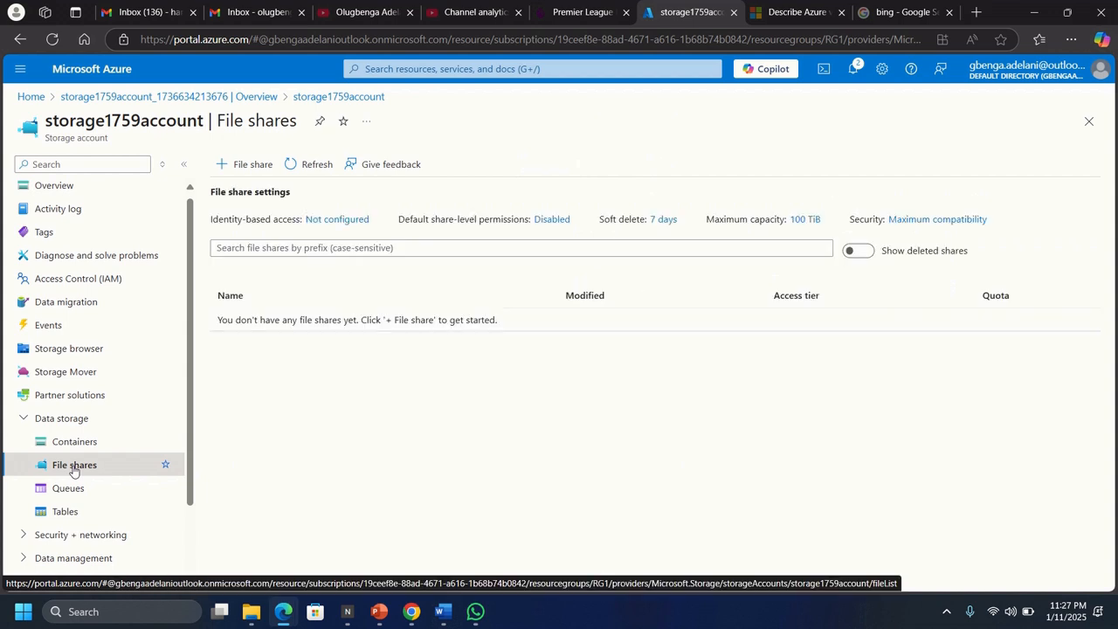
left_click(232, 165)
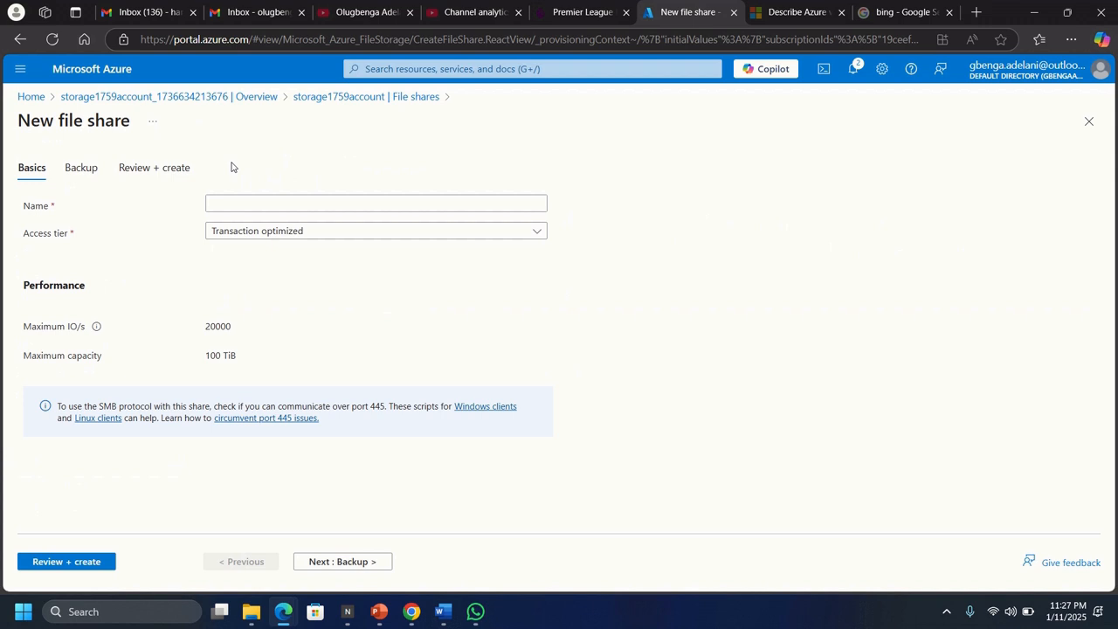
left_click(236, 202)
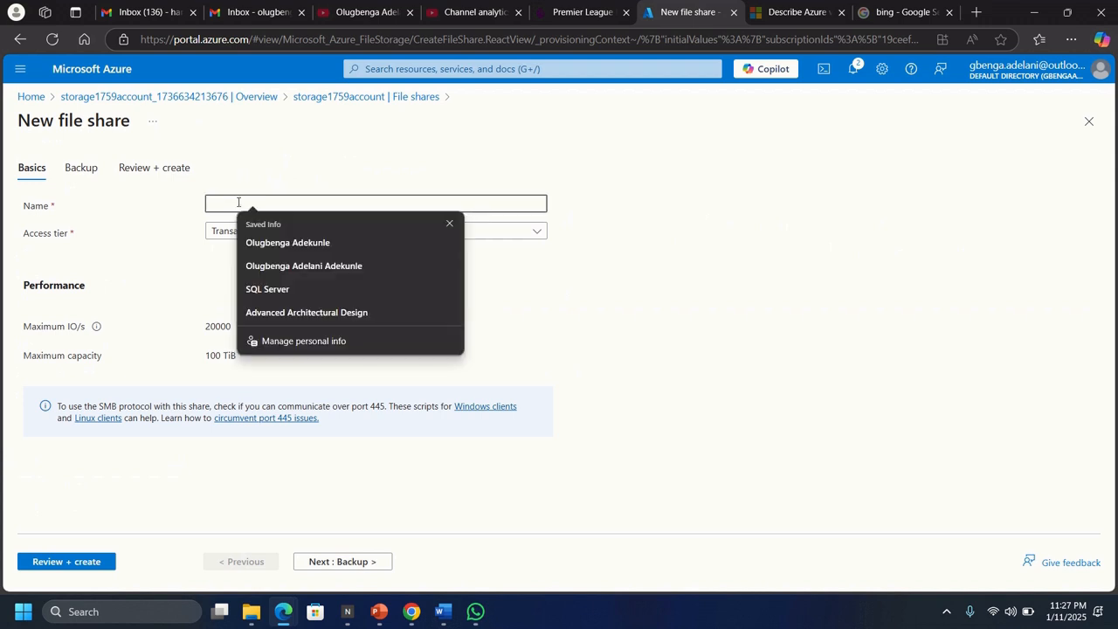
type("file1")
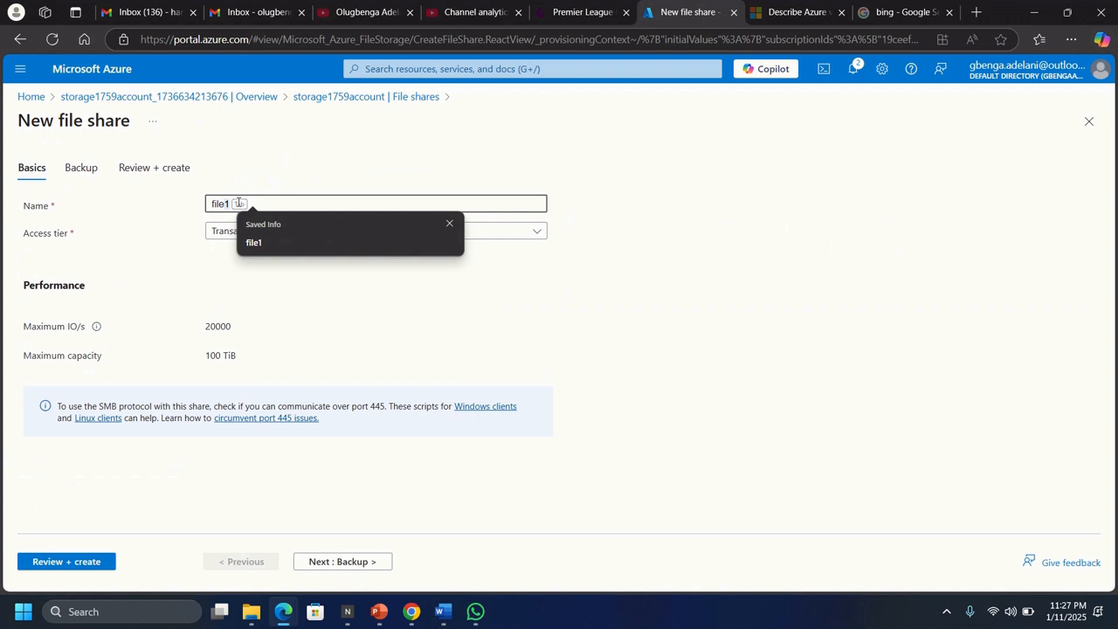
type("1")
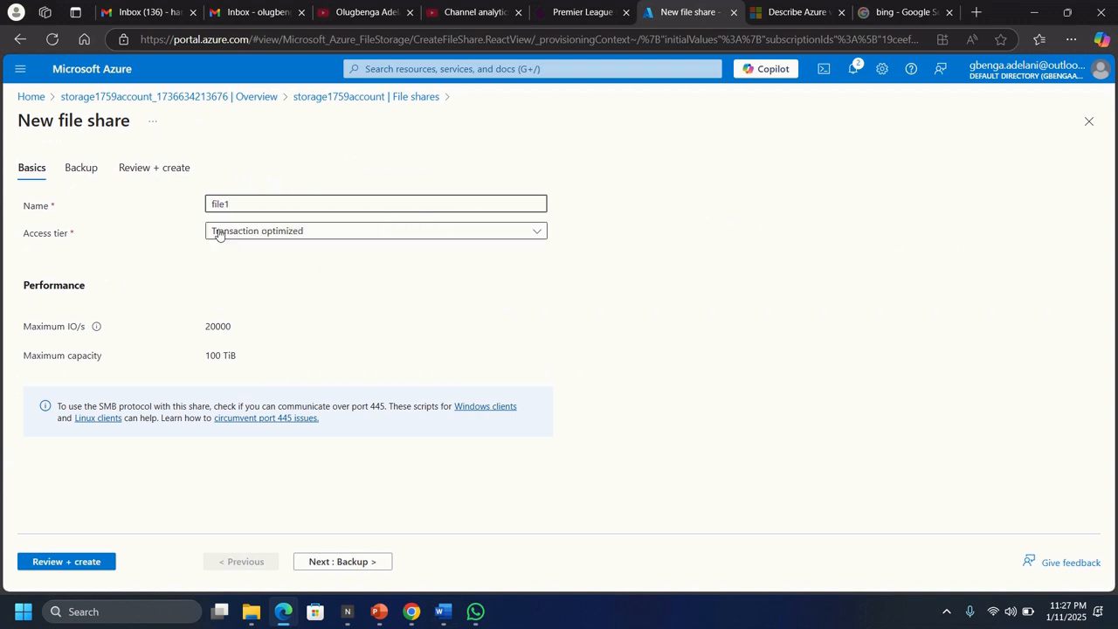
left_click(218, 234)
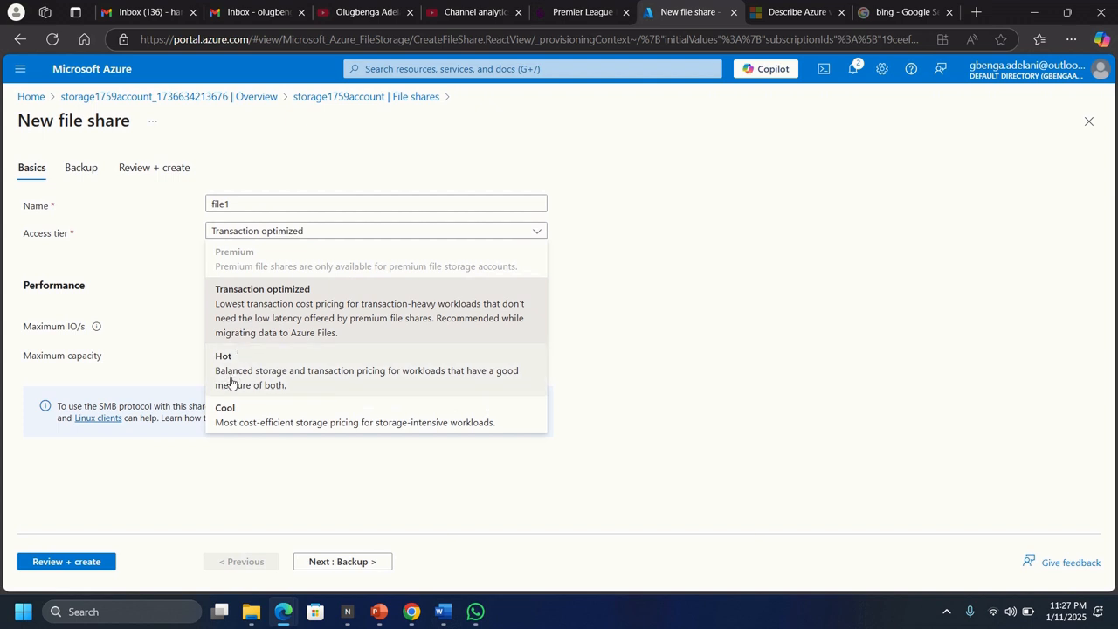
left_click(654, 310)
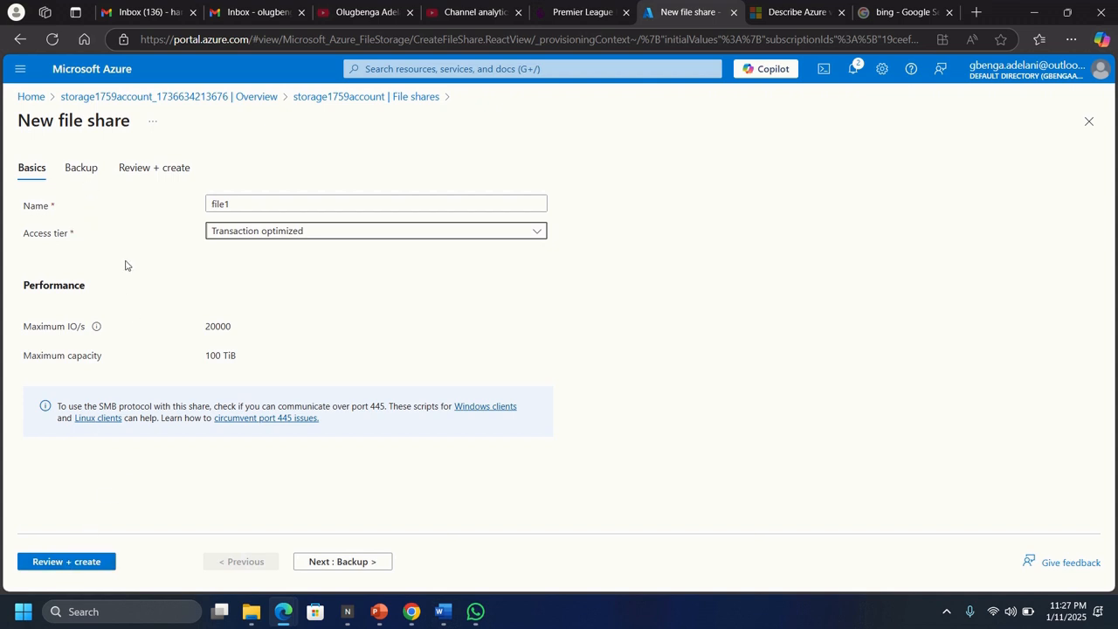
Disable backup for the file1 share, then validate its settings and create it
left_click(78, 171)
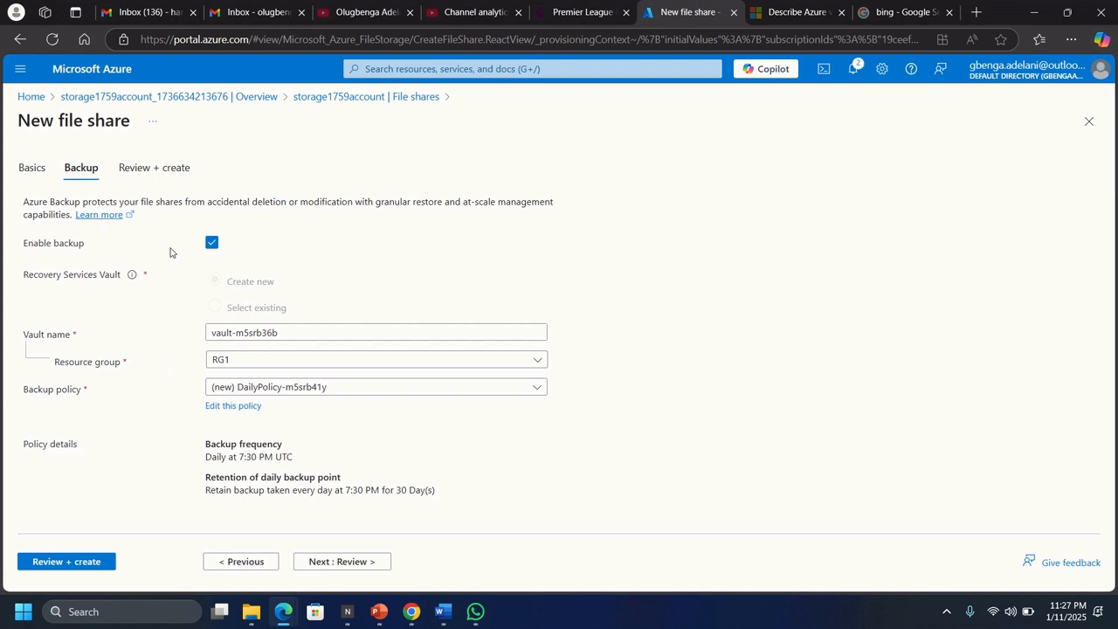
left_click(211, 244)
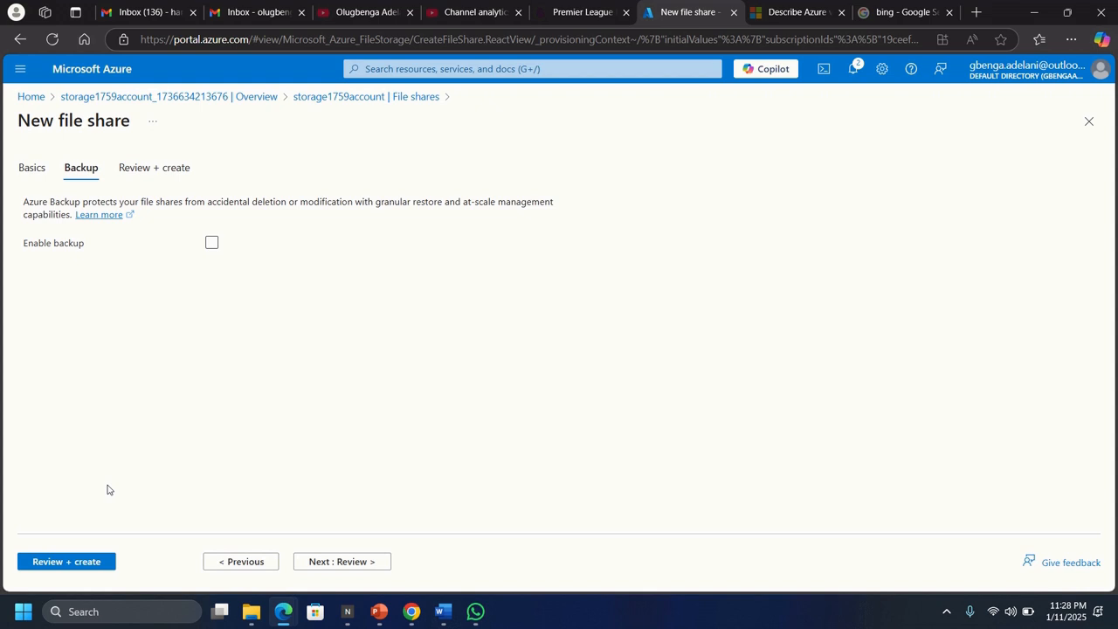
left_click(75, 563)
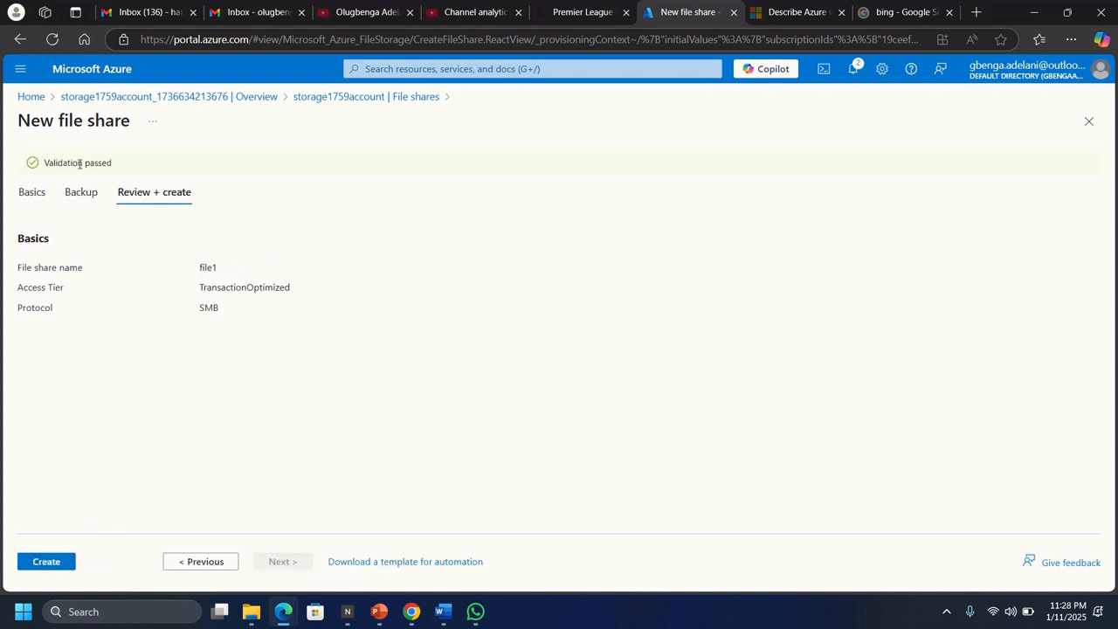
left_click(58, 563)
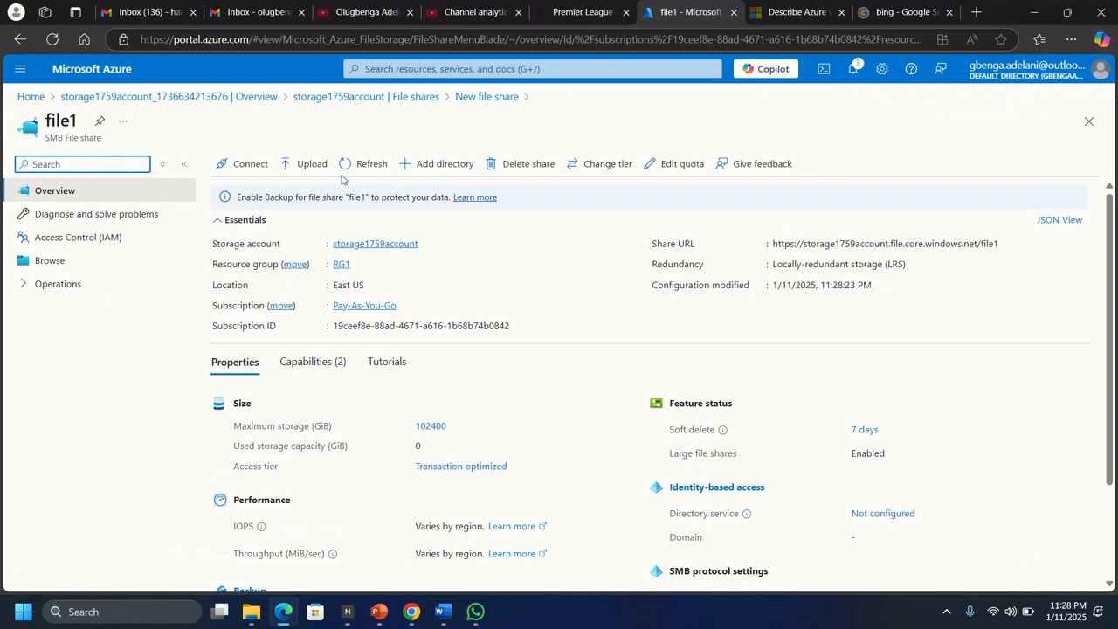
Return to the storage account and create a queue named queue1
left_click(336, 98)
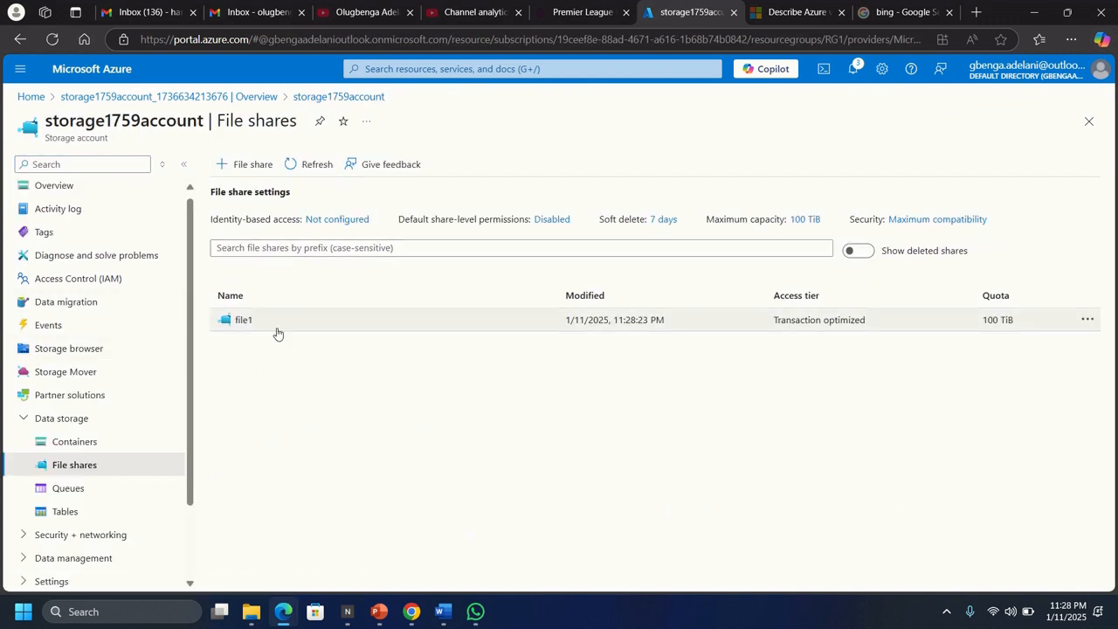
left_click(76, 487)
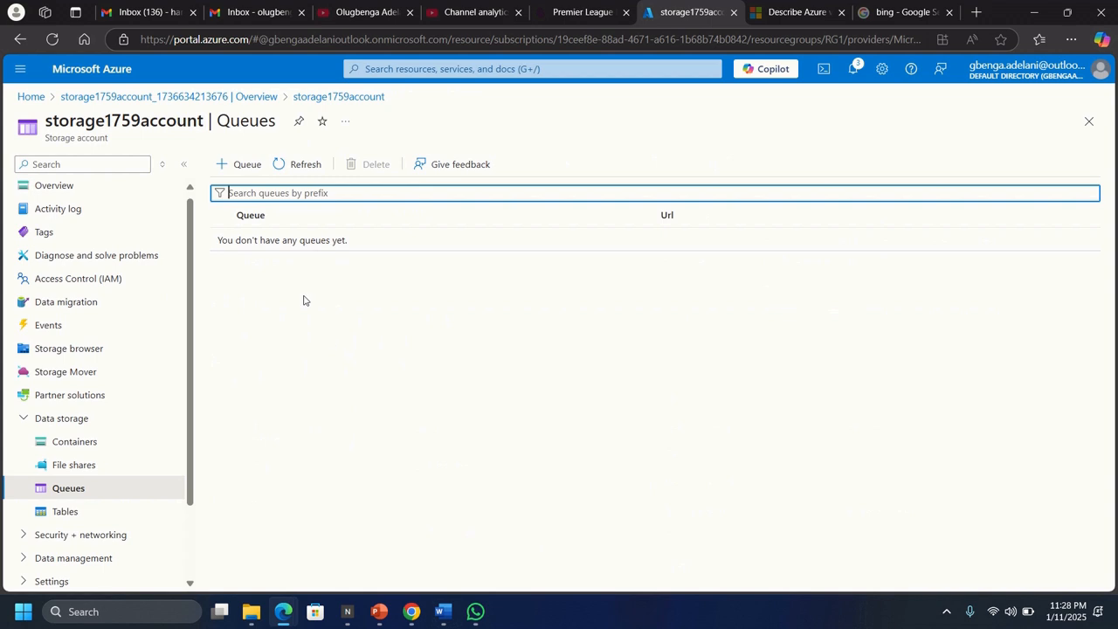
left_click(234, 163)
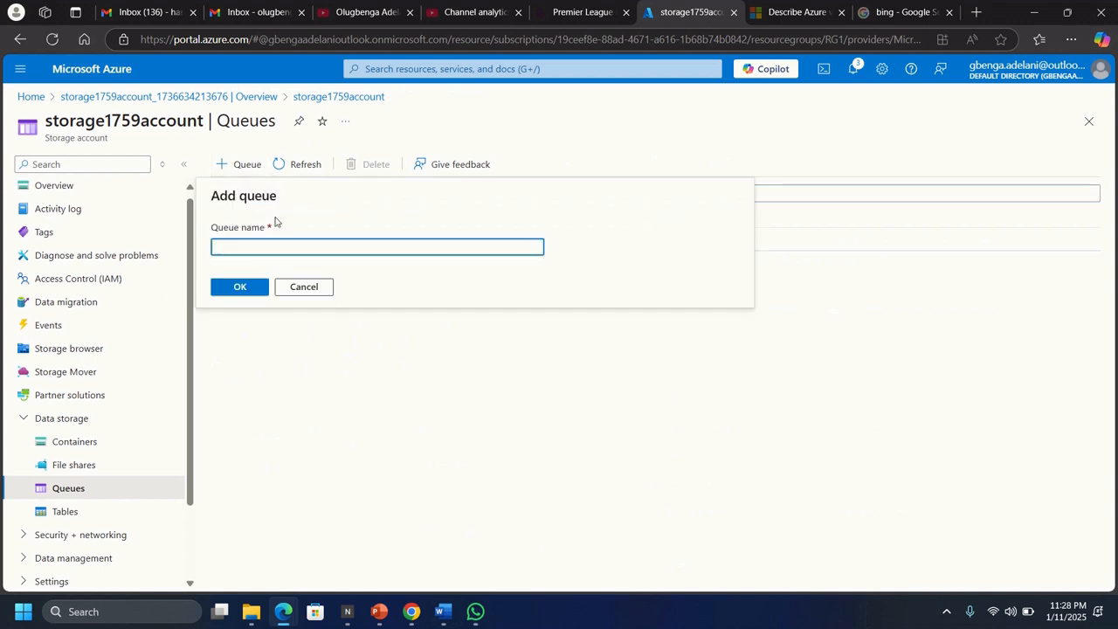
type("queue1")
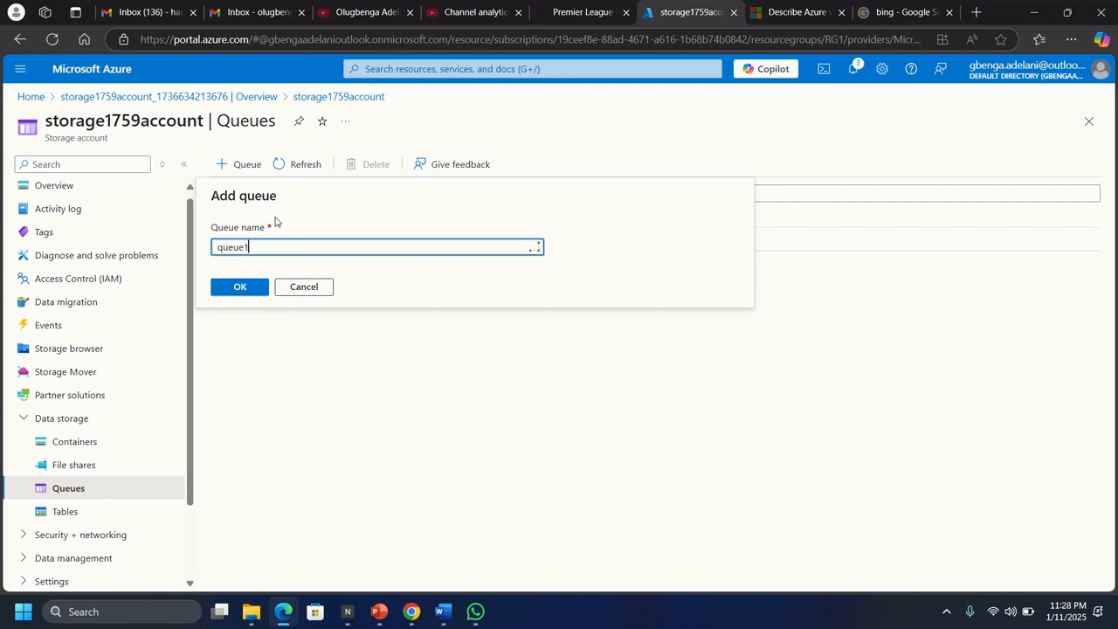
left_click(232, 292)
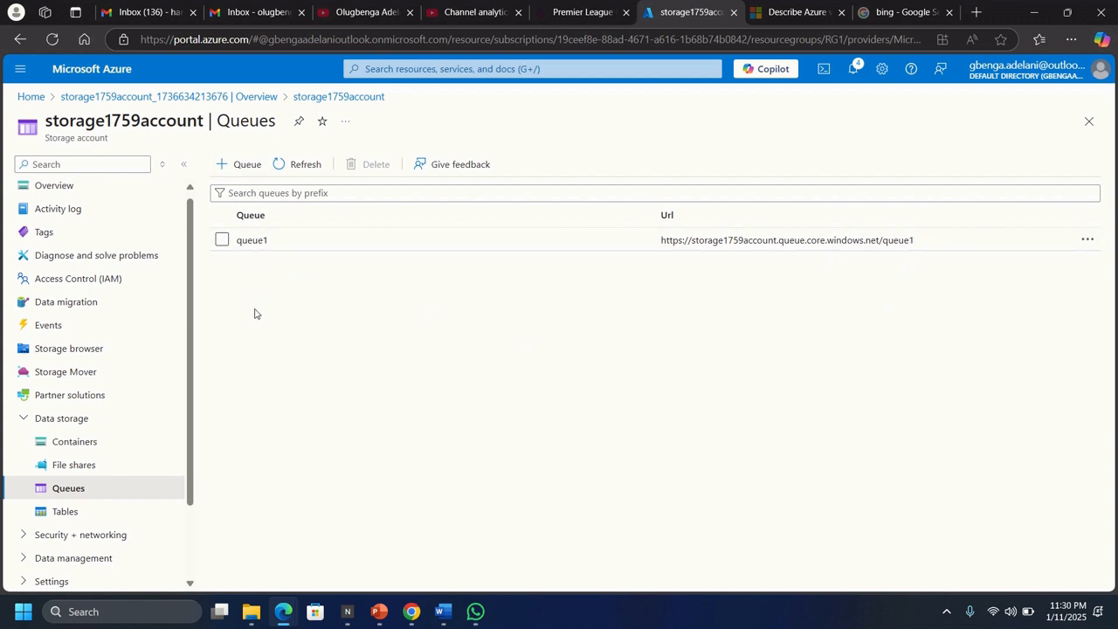
Create a table named table1 in the storage account
left_click(65, 515)
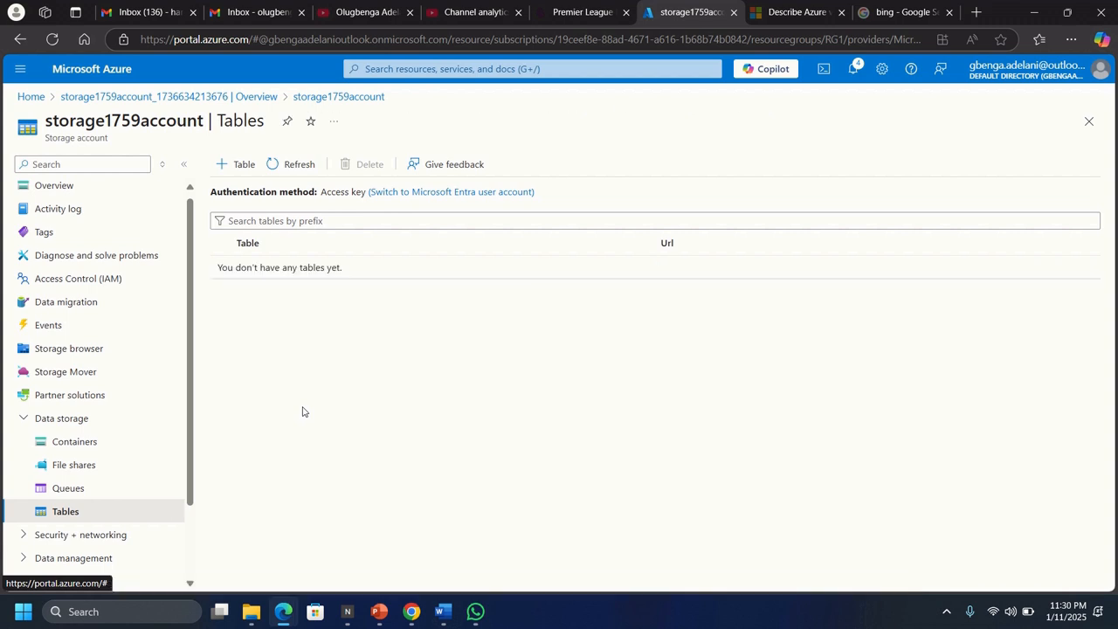
left_click(238, 168)
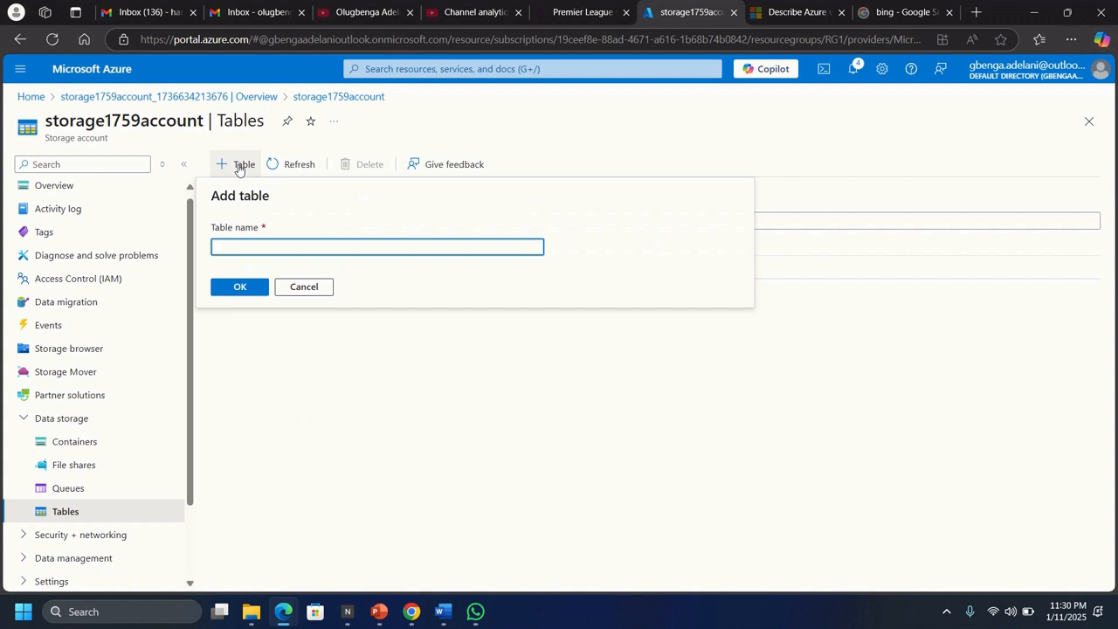
type("table1")
left_click(243, 290)
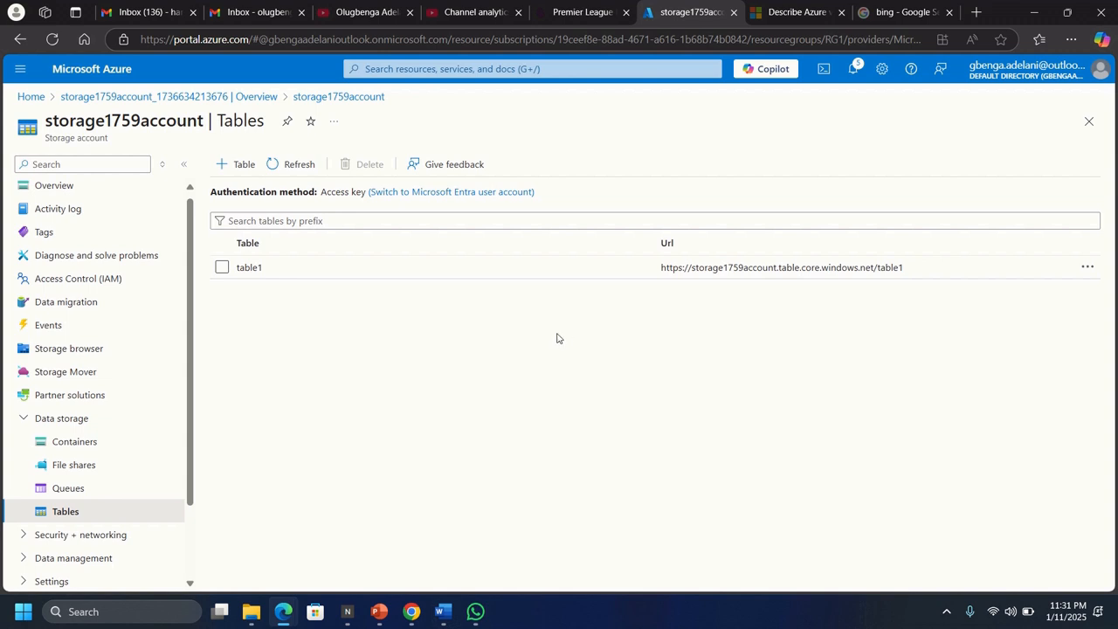
Open container1 and choose samplecontainerimage1.jpg from the Downloads folder as the blob to upload
left_click(73, 443)
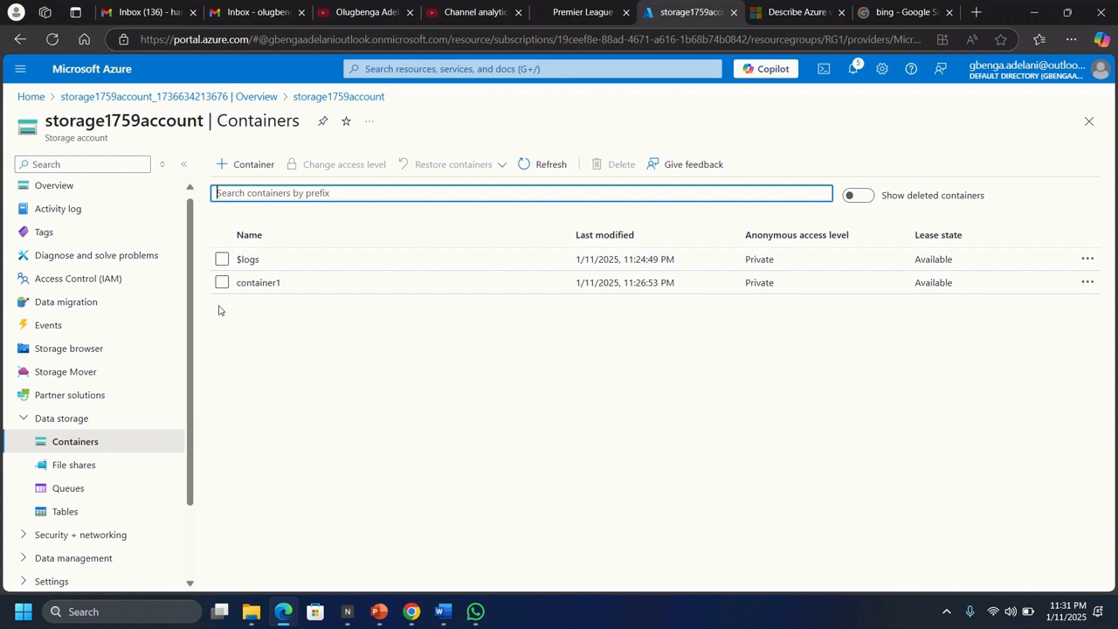
left_click(258, 282)
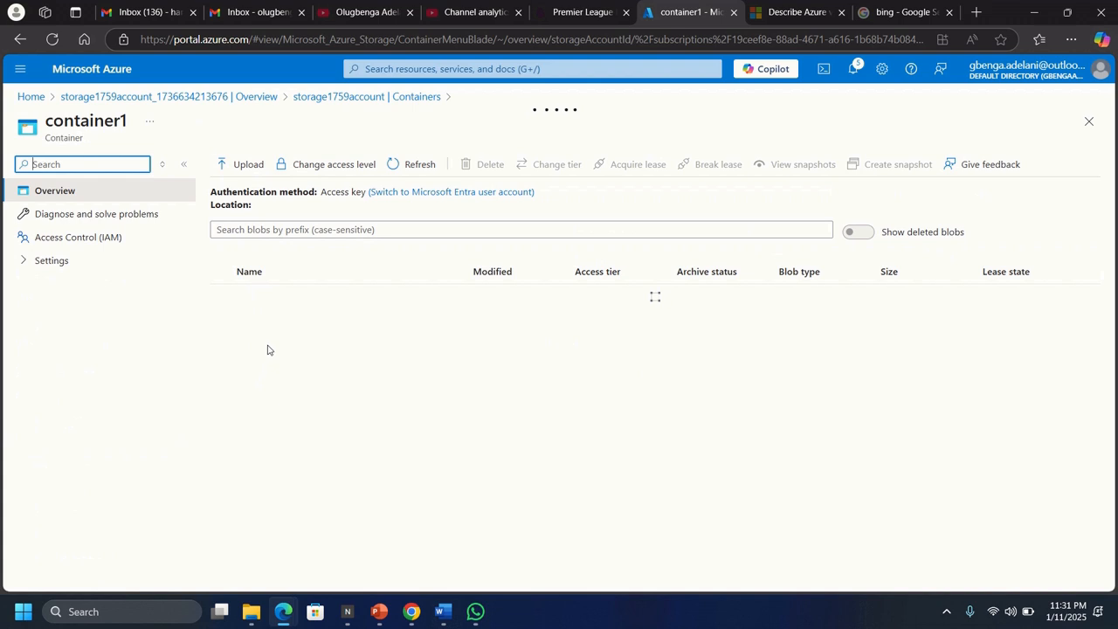
left_click(245, 167)
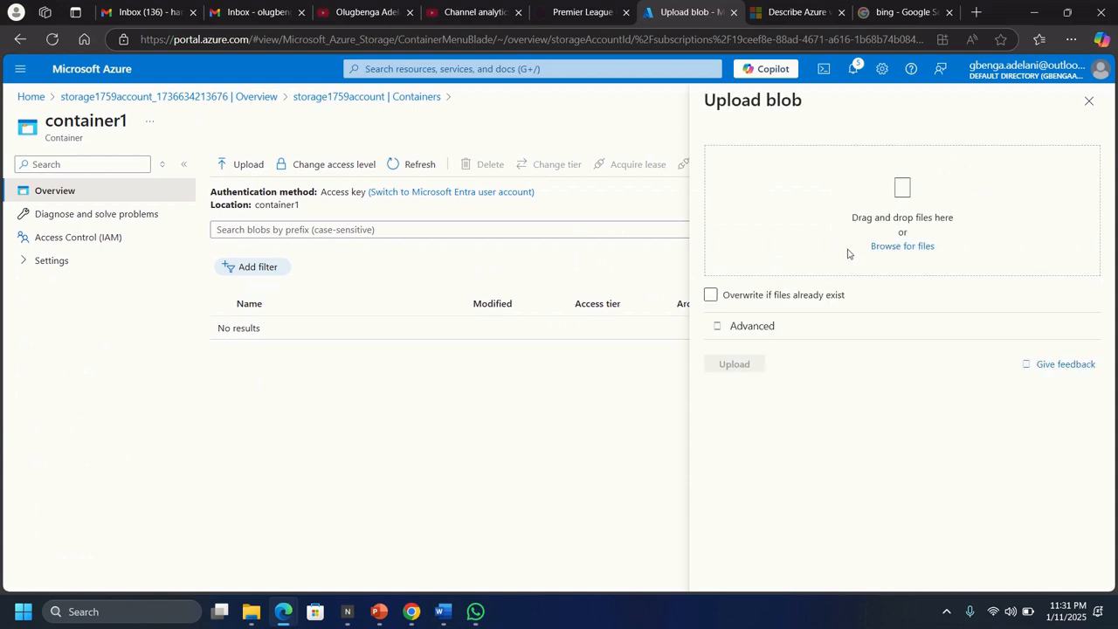
left_click(900, 245)
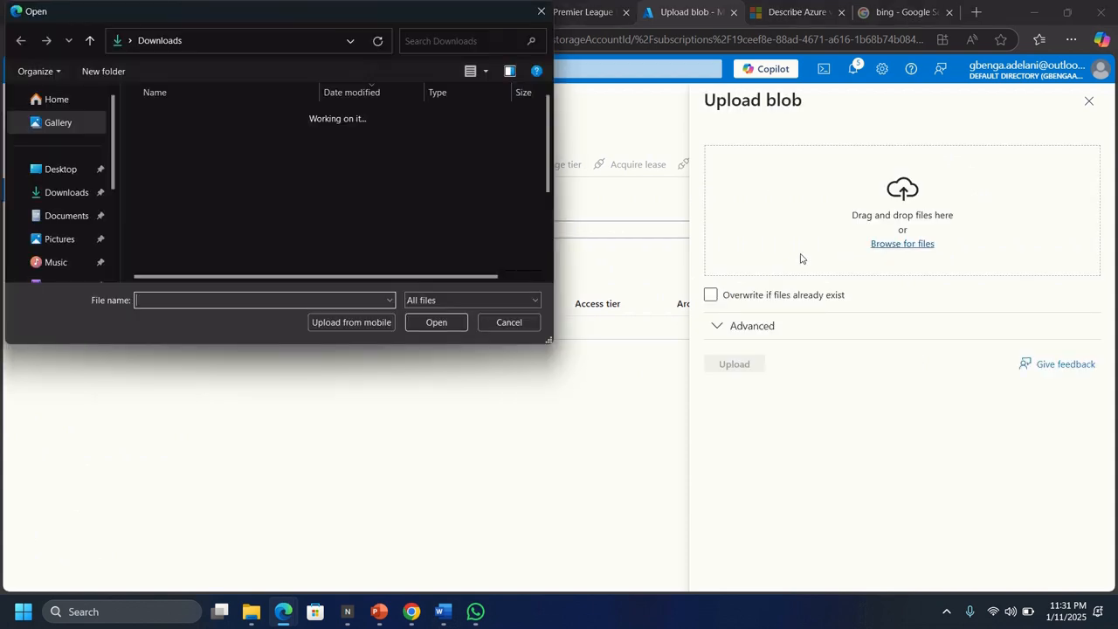
double_click(208, 133)
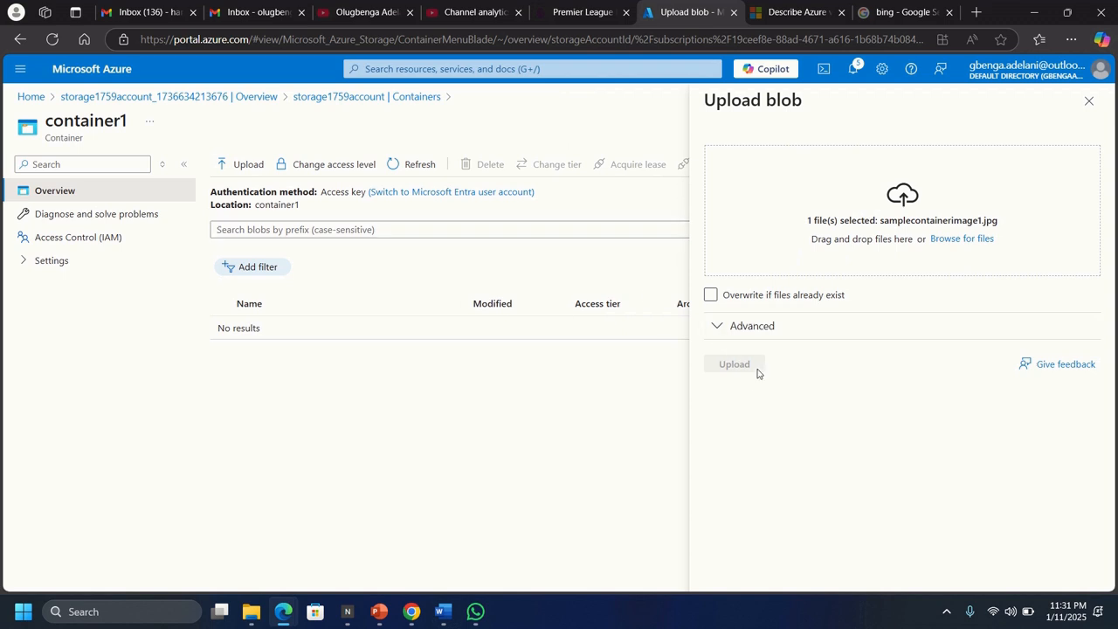
Review the advanced upload options and upload the image to container1 with the default Block blob type and Hot access tier
left_click(748, 328)
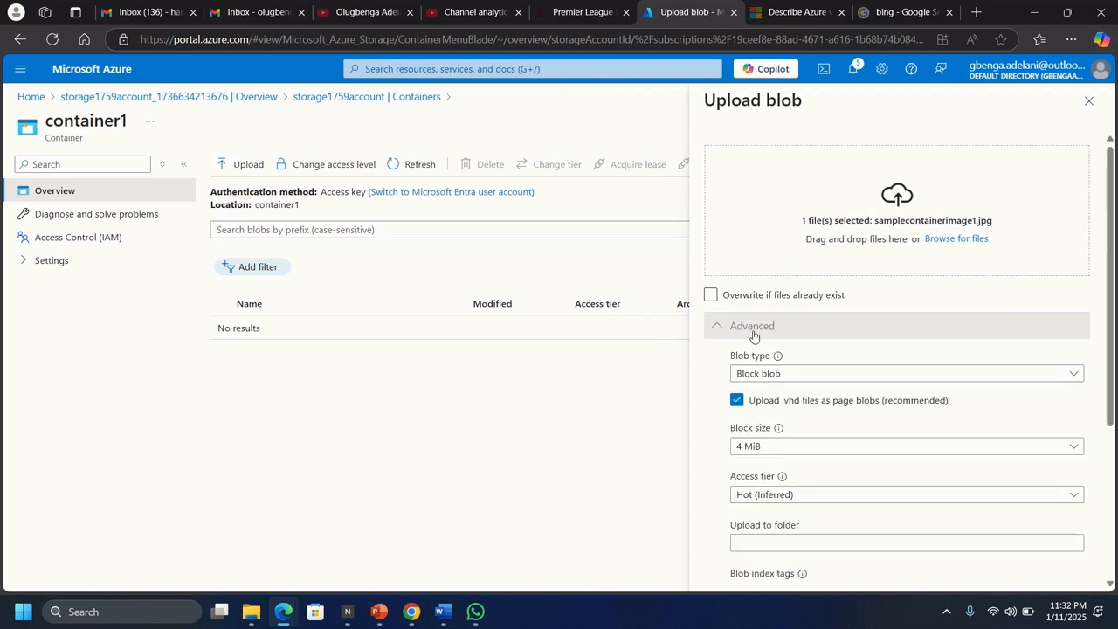
mouse_move(775, 359)
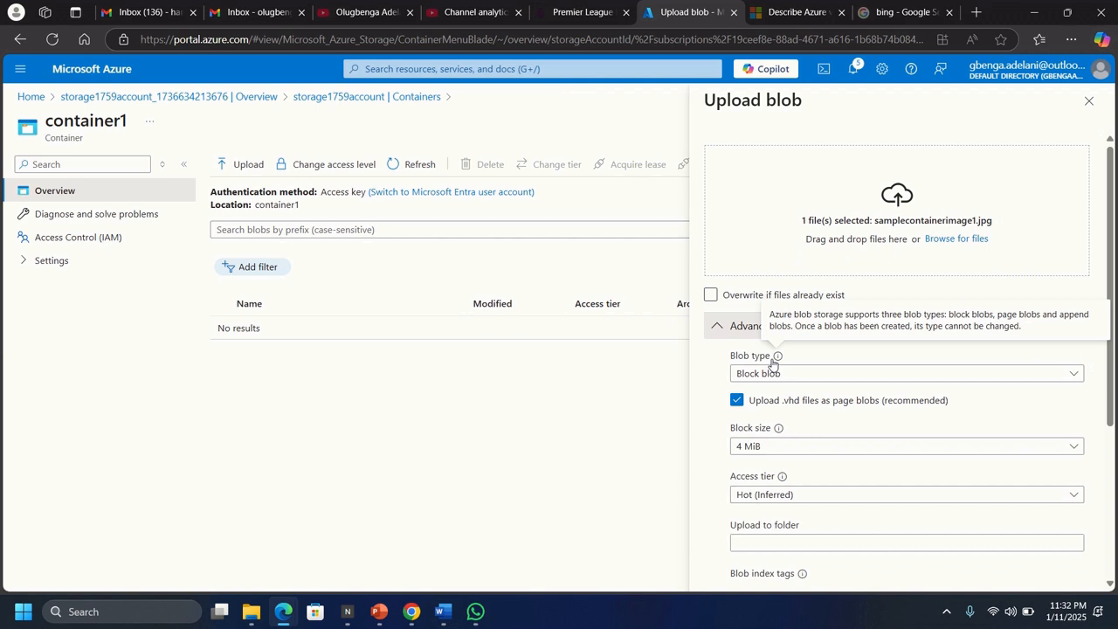
scroll(778, 395, "down", 2)
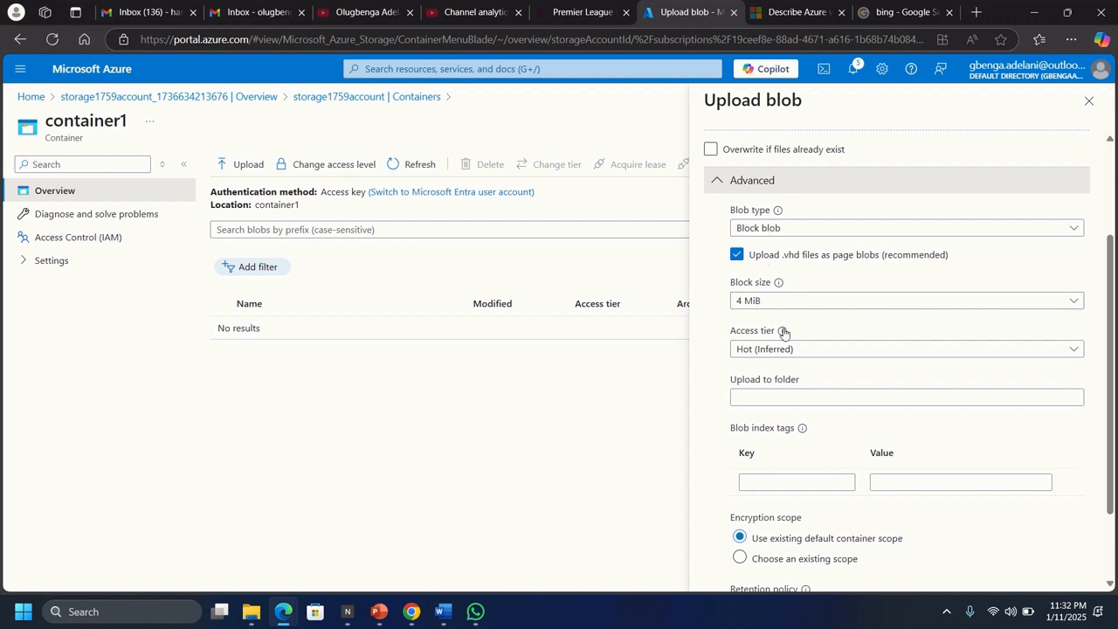
scroll(771, 354, "down", 2)
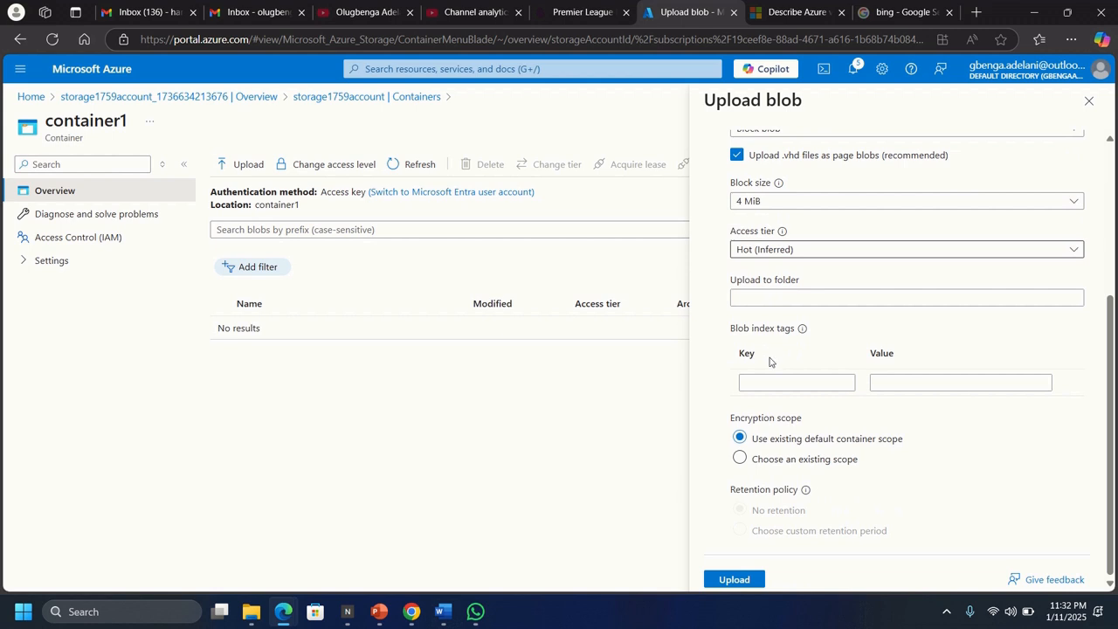
left_click(733, 579)
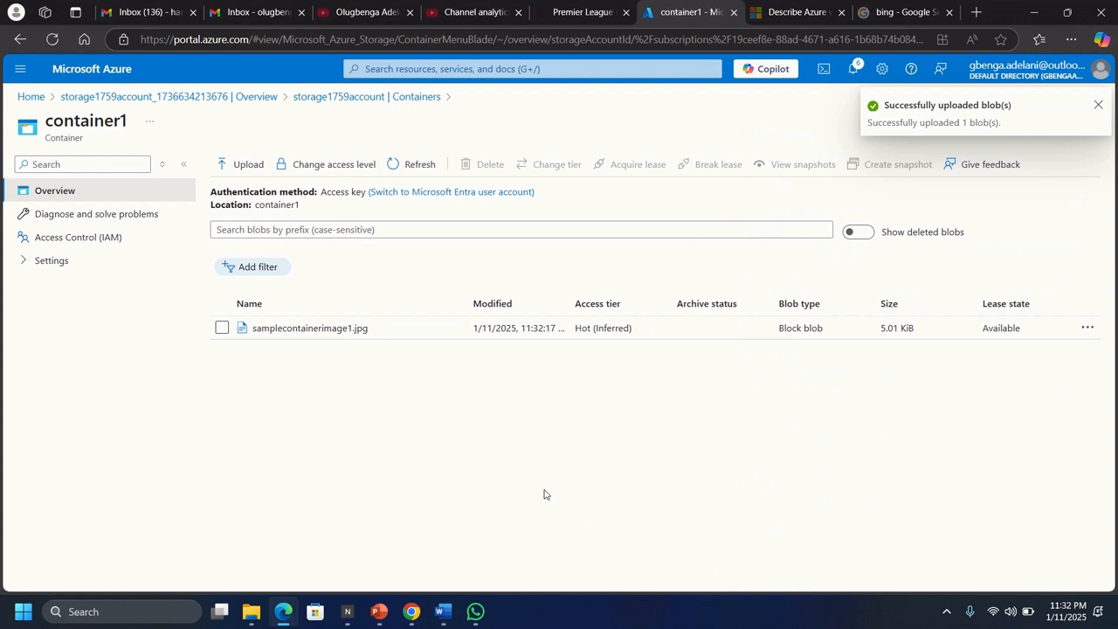
View the actions available for the samplecontainerimage1.jpg blob
right_click(343, 337)
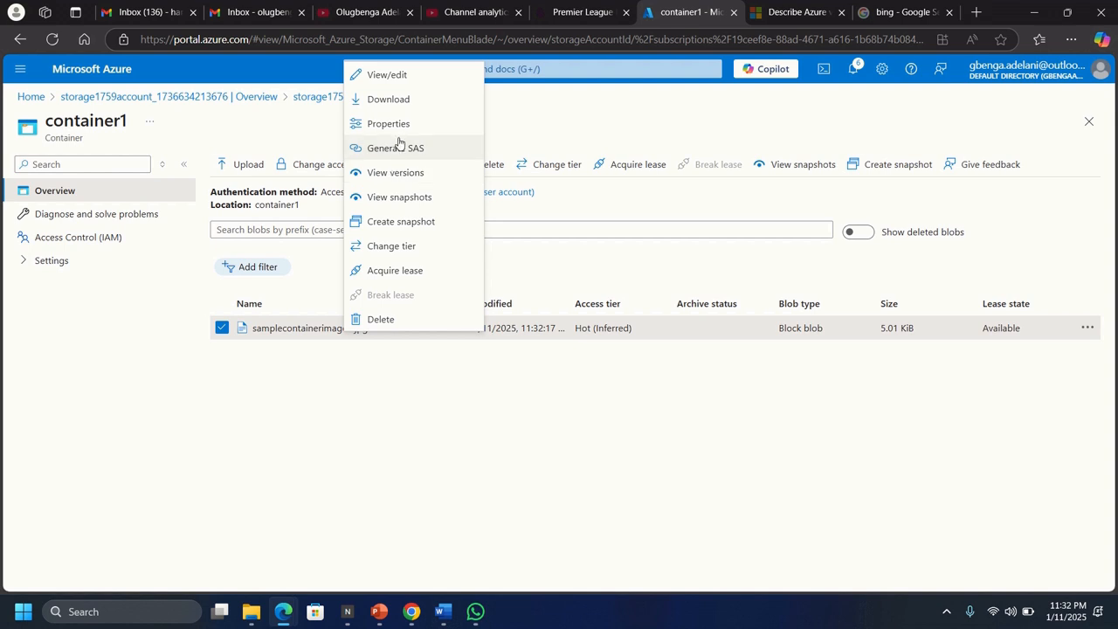
left_click(170, 424)
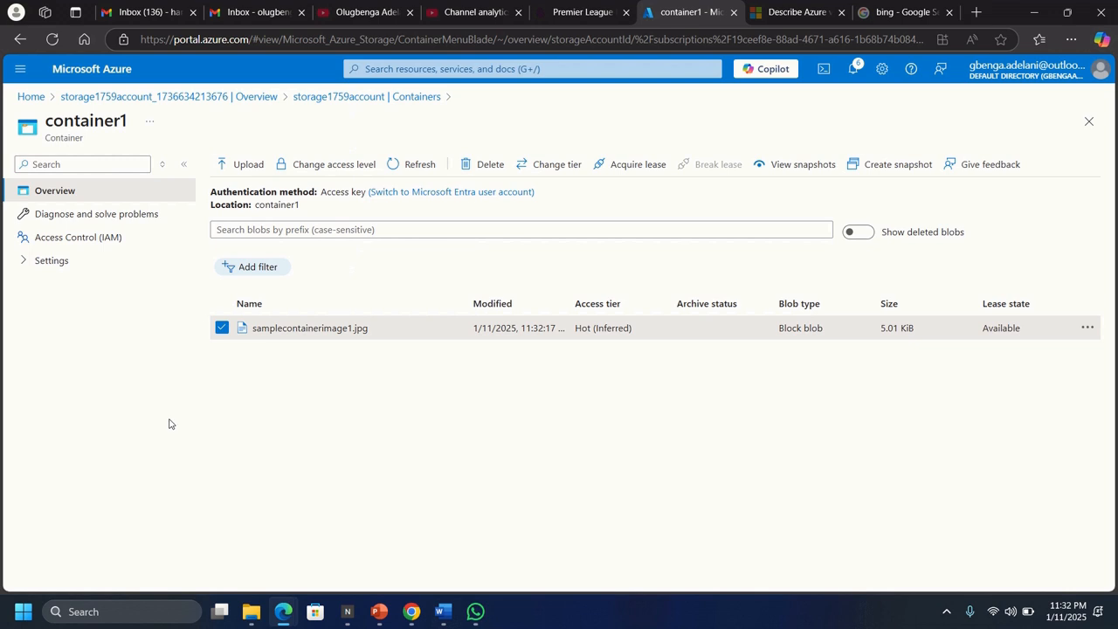
Reopen the storage account from its deployment and examine the common problems under Diagnose and solve problems
left_click(132, 98)
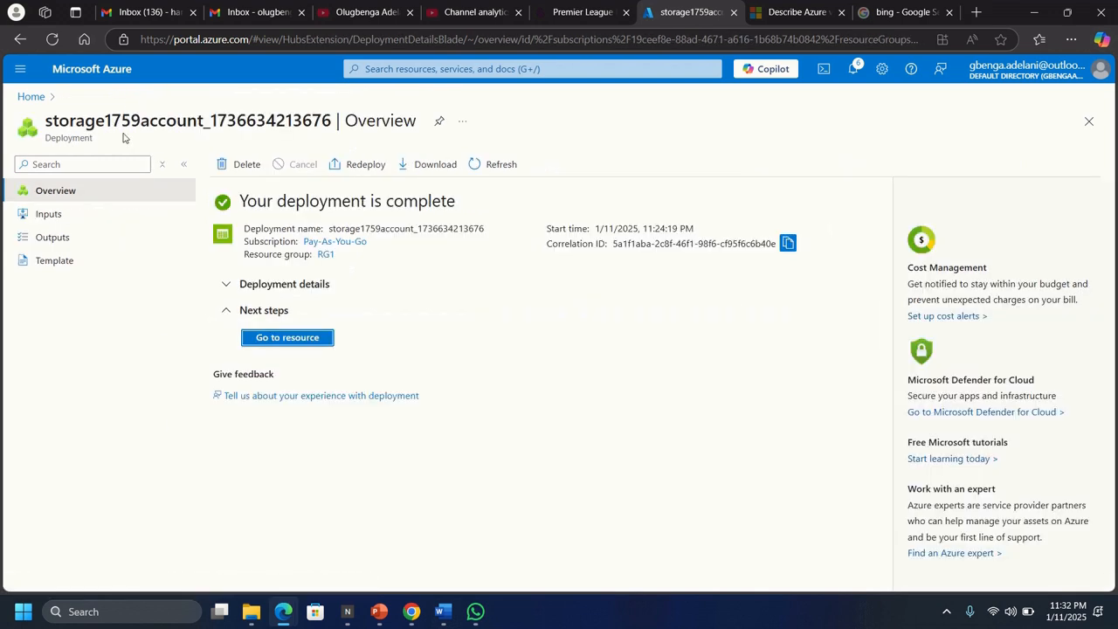
left_click(294, 337)
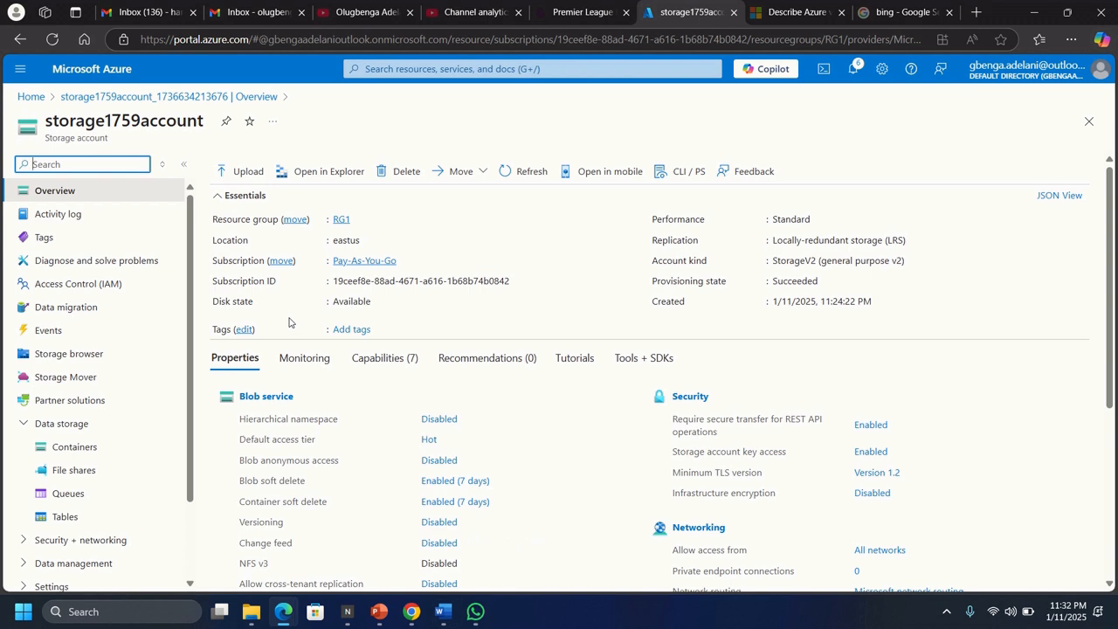
left_click(92, 262)
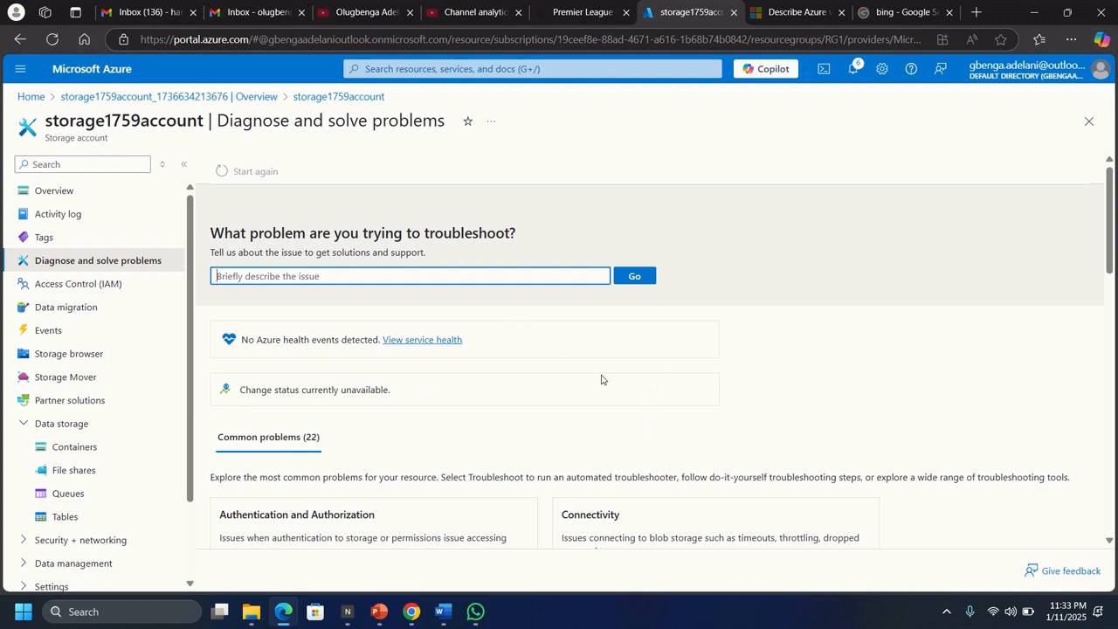
scroll(603, 379, "down", 2)
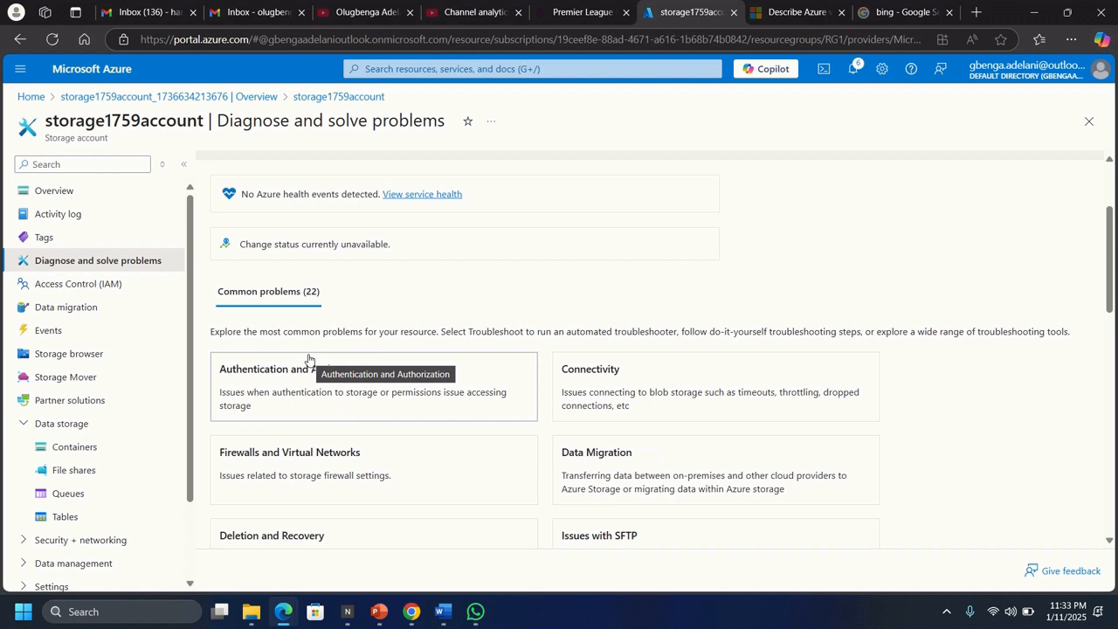
Examine the storage account's monitoring Insights, covering its failures, performance, availability and capacity views
left_click(54, 424)
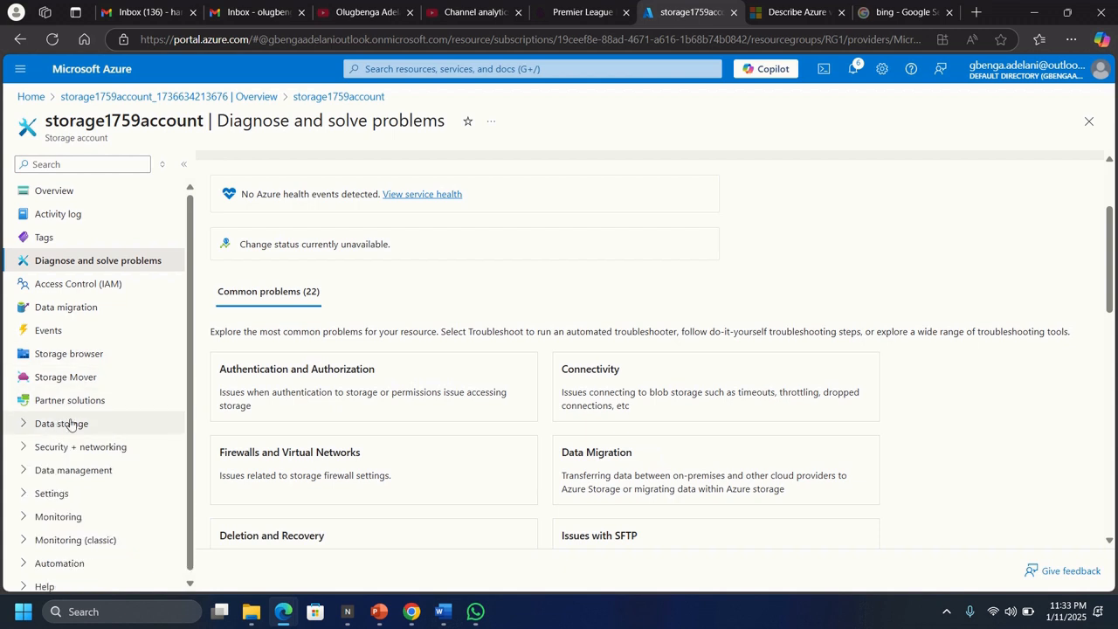
left_click(37, 517)
scroll(137, 492, "down", 3)
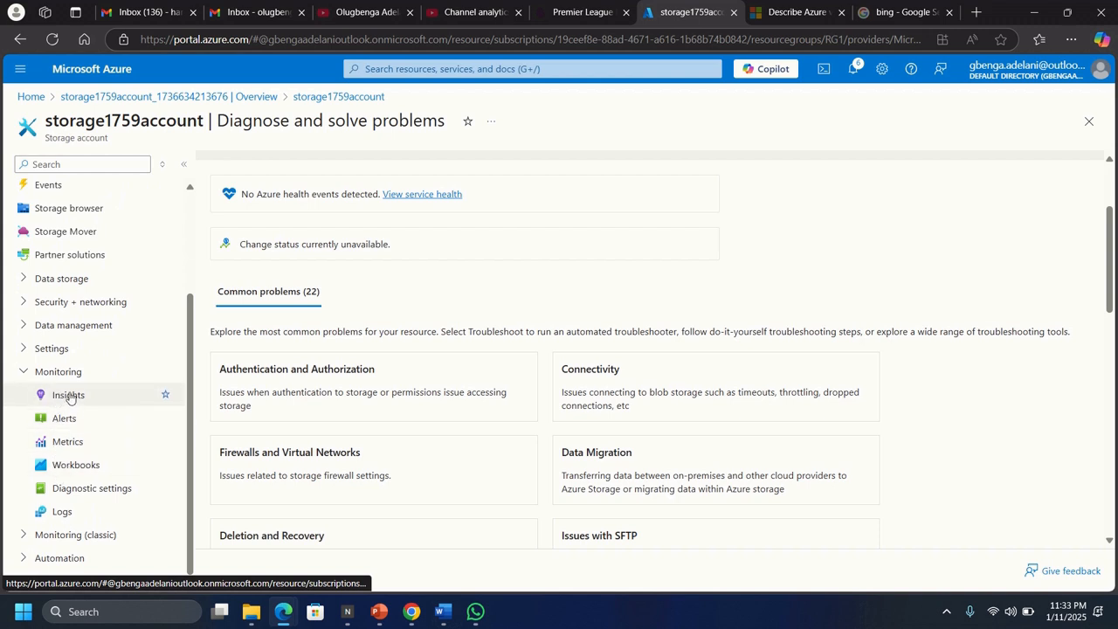
left_click(70, 394)
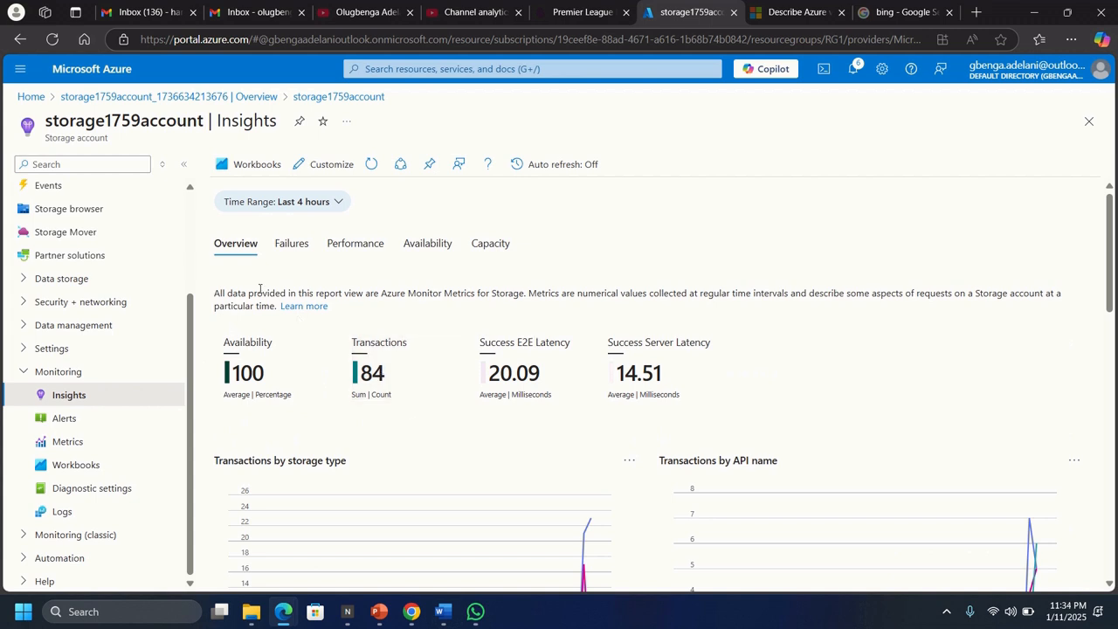
left_click(293, 246)
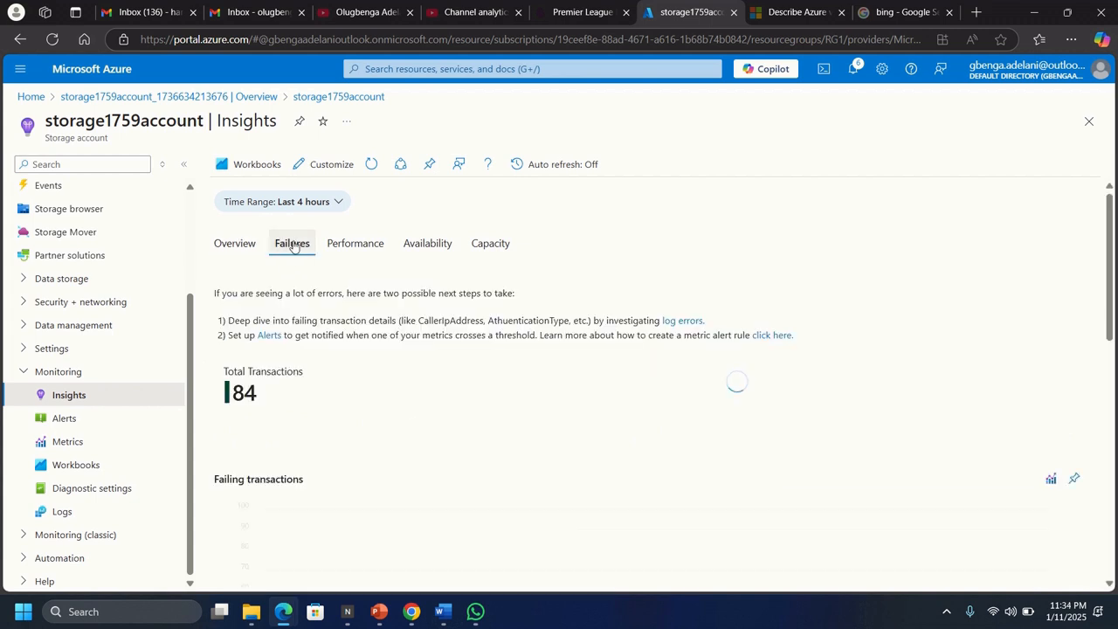
left_click(361, 249)
left_click(428, 252)
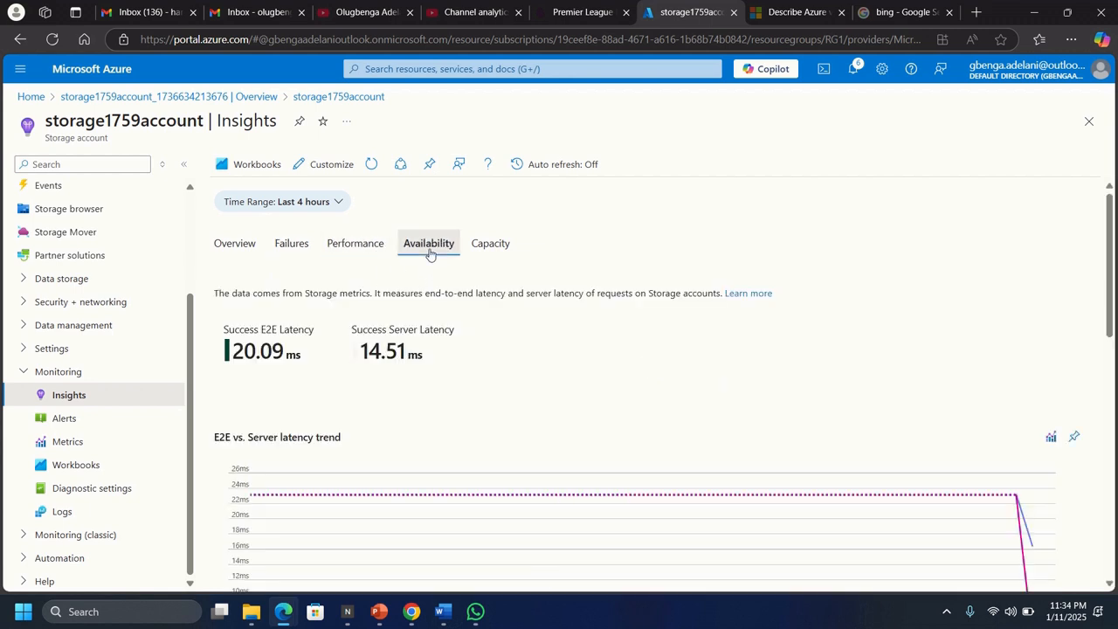
left_click(488, 253)
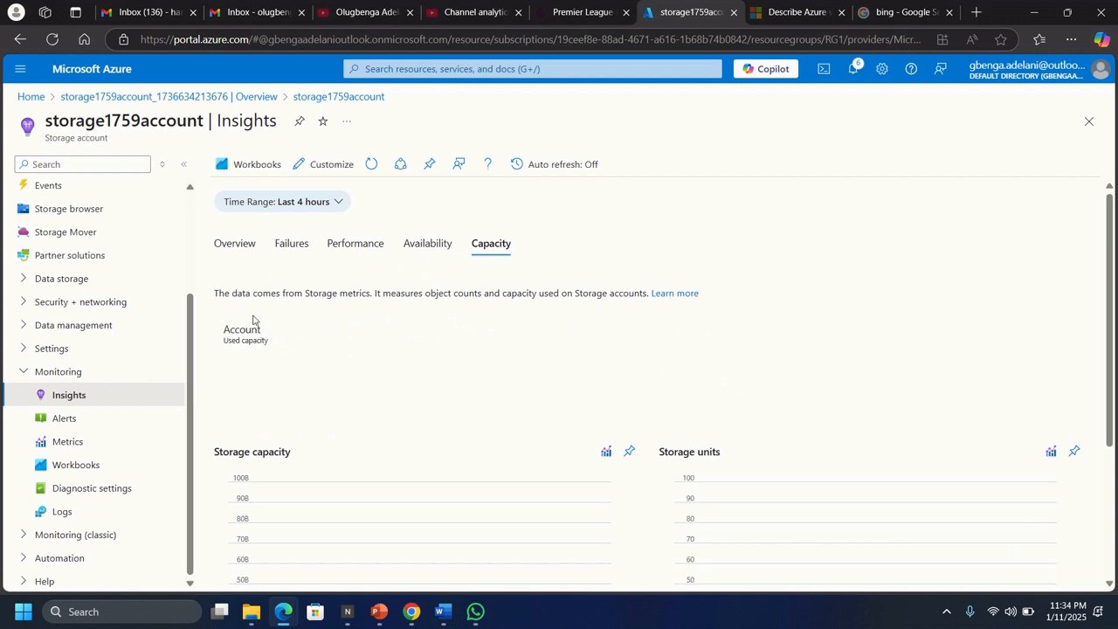
View the storage account's Alerts, Metrics, Workbooks, Diagnostic settings and Logs monitoring pages
left_click(64, 421)
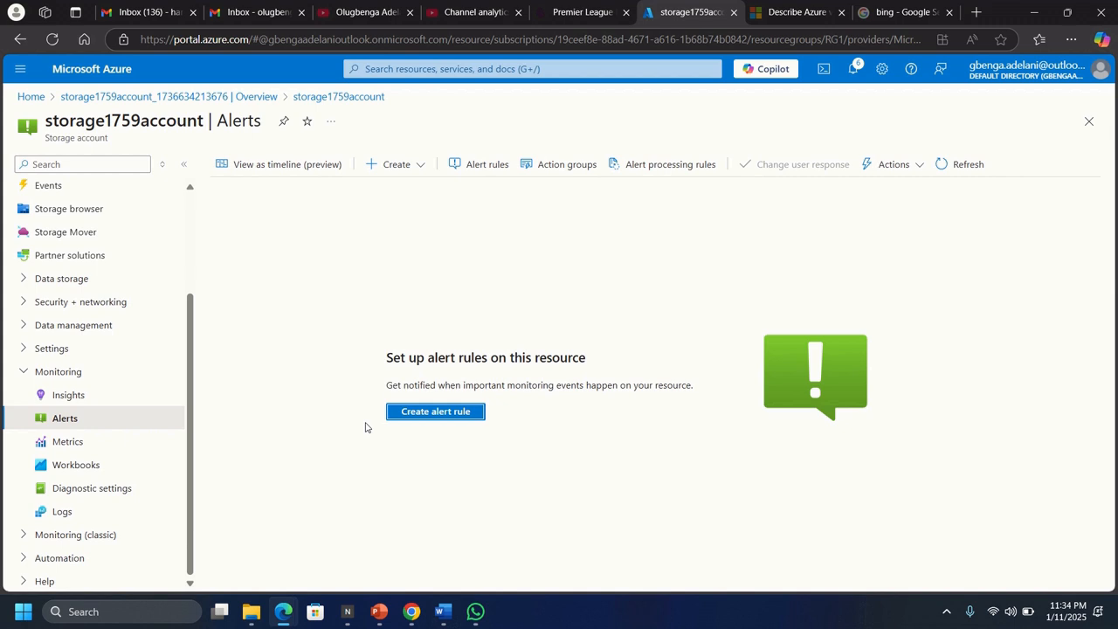
left_click(69, 442)
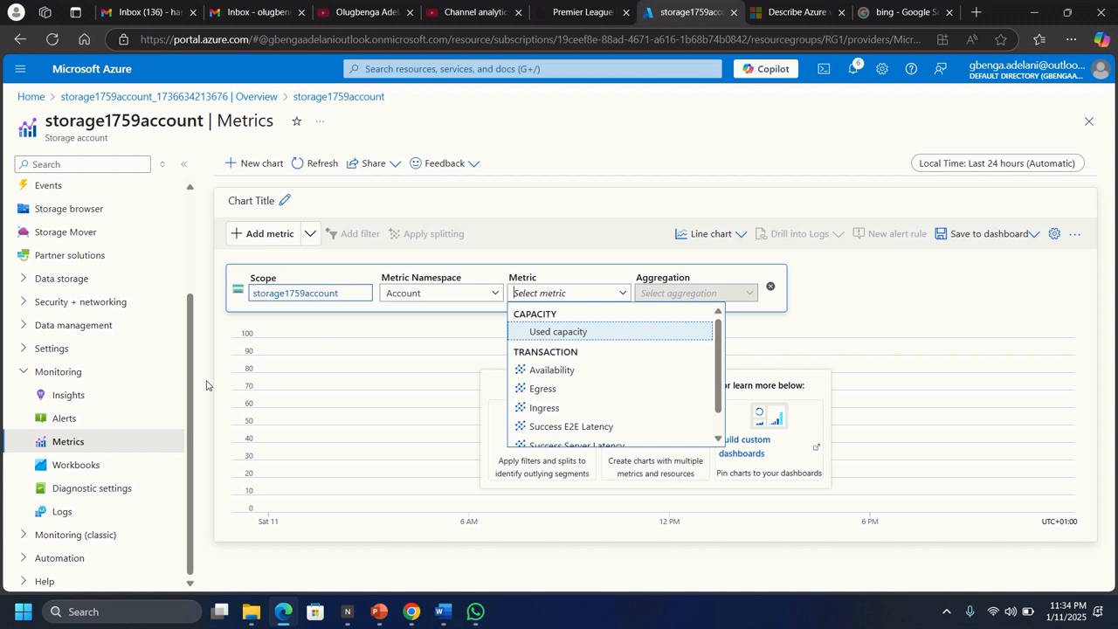
left_click(77, 465)
left_click(83, 495)
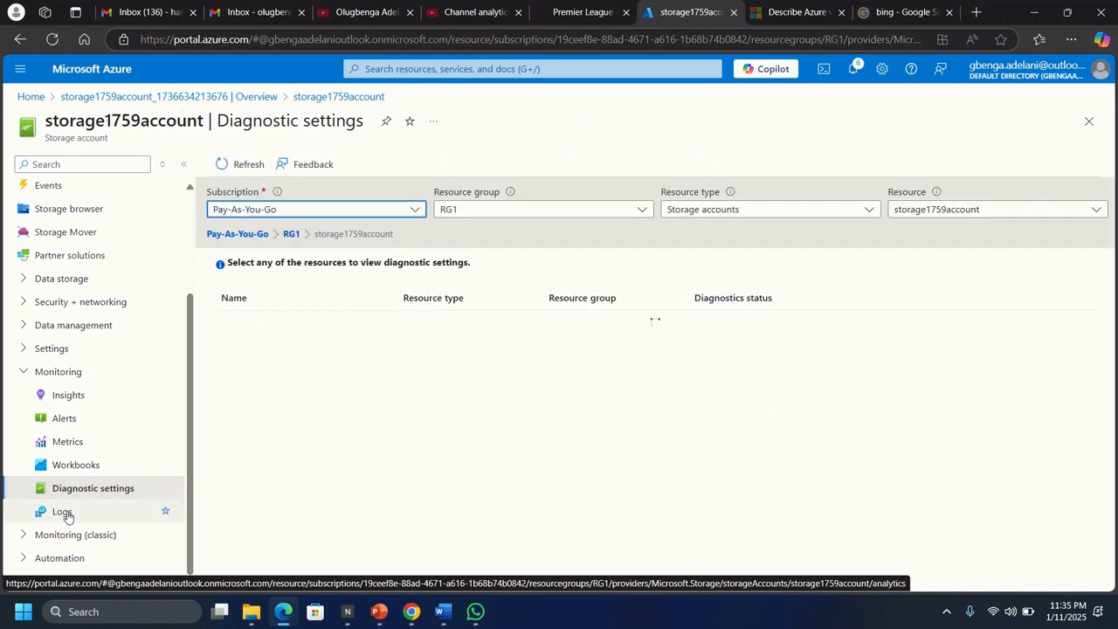
left_click(62, 512)
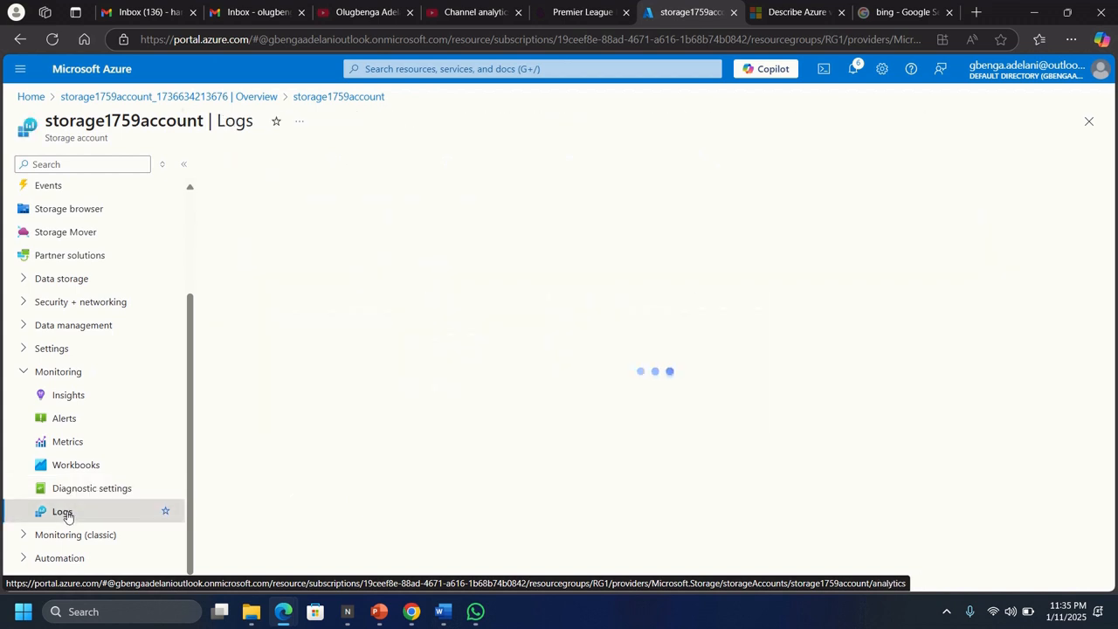